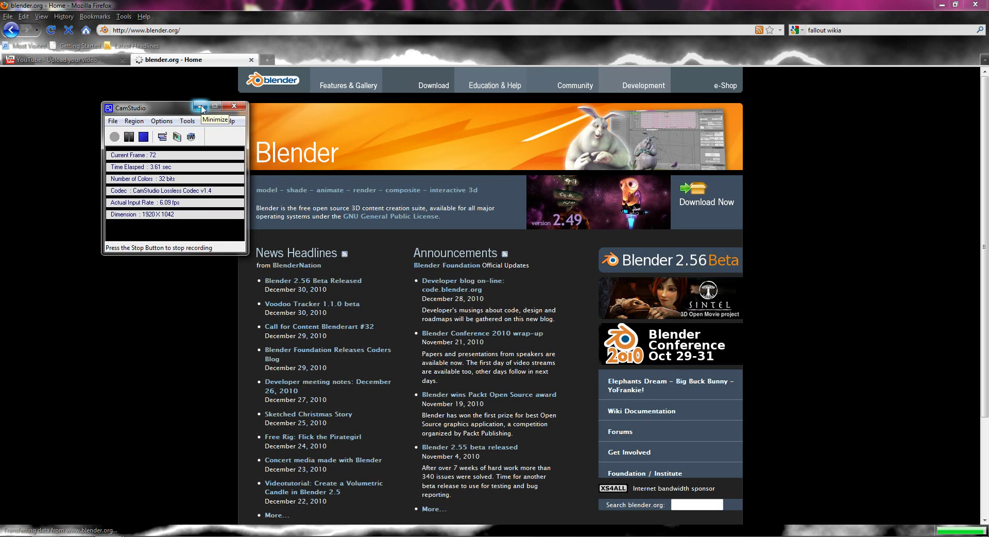
Step: Minimize CamStudio and open the 'Get 2.56 Beta' page under blender.org's Download section
click(200, 107)
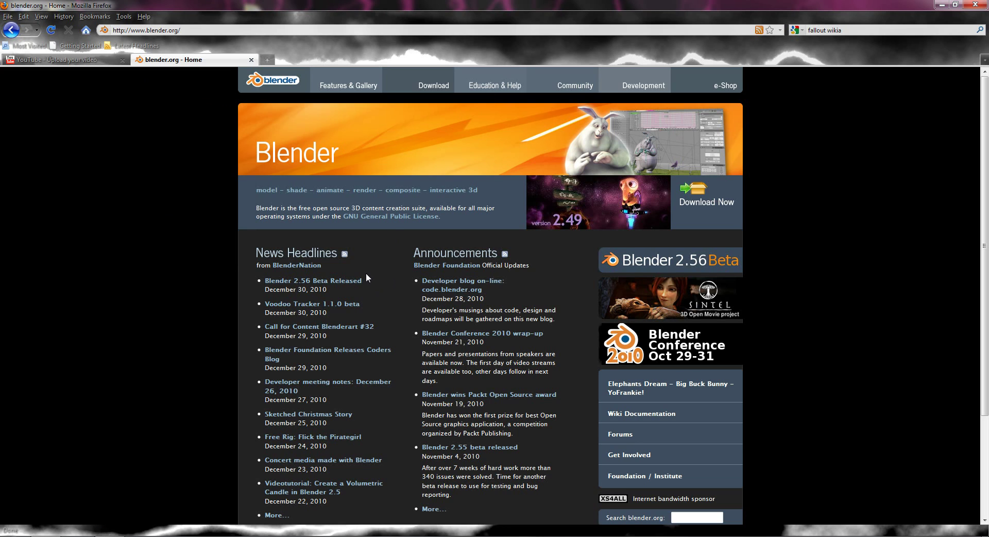
click(430, 86)
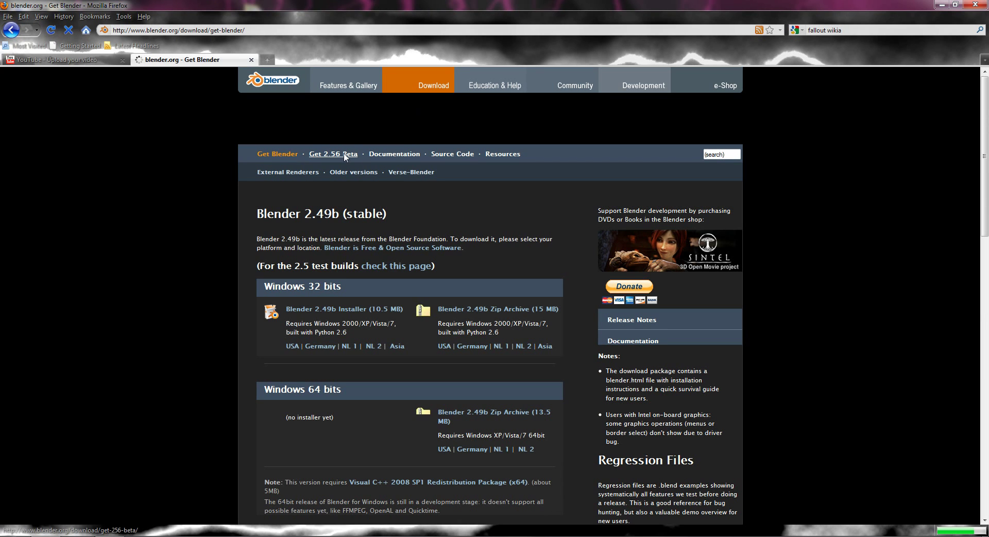
click(323, 154)
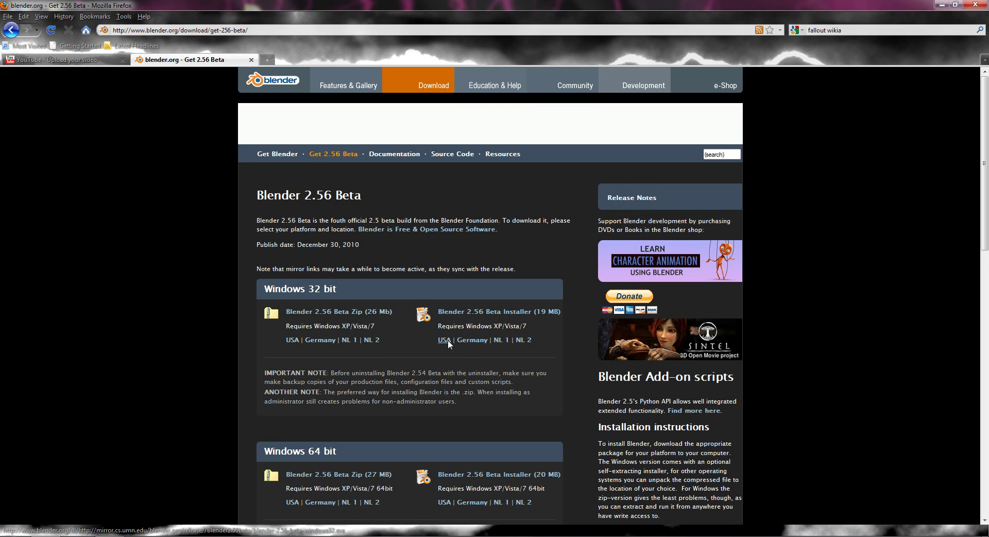
Step: Save blender-2.56-beta-windows32.exe from the USA mirror and bring the web page back in front
click(446, 339)
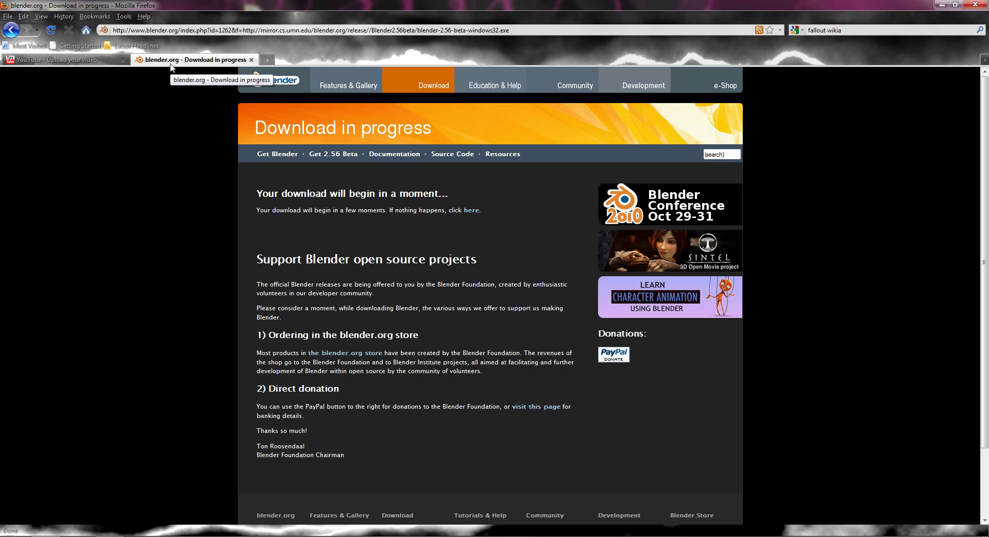
click(470, 210)
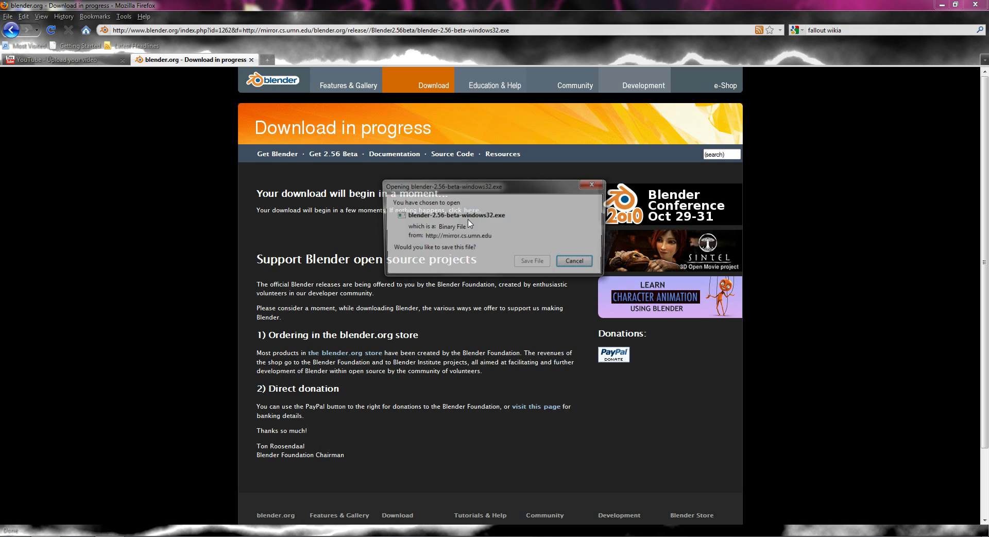
click(533, 263)
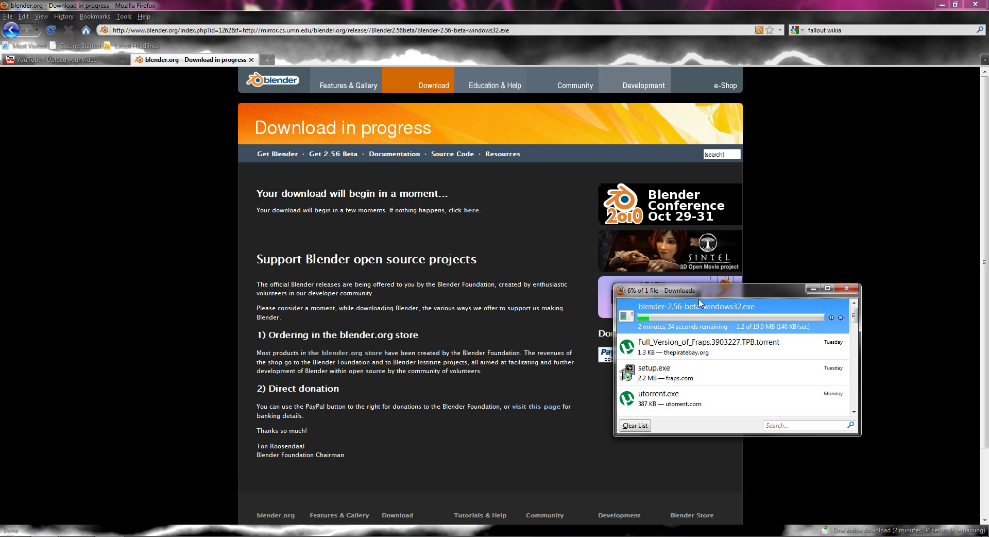
click(472, 210)
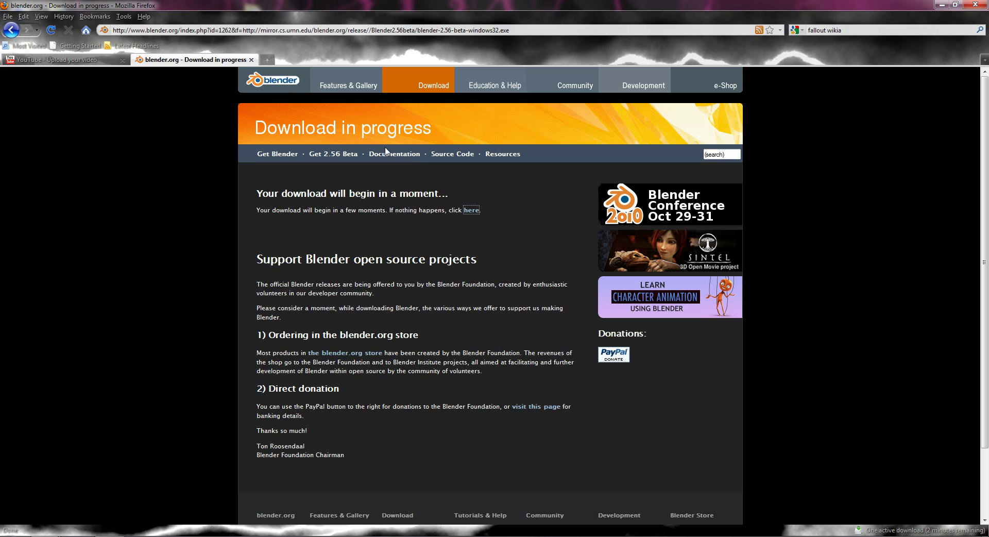
Step: Open blender.org's Documentation page and scroll through it
right_click(408, 158)
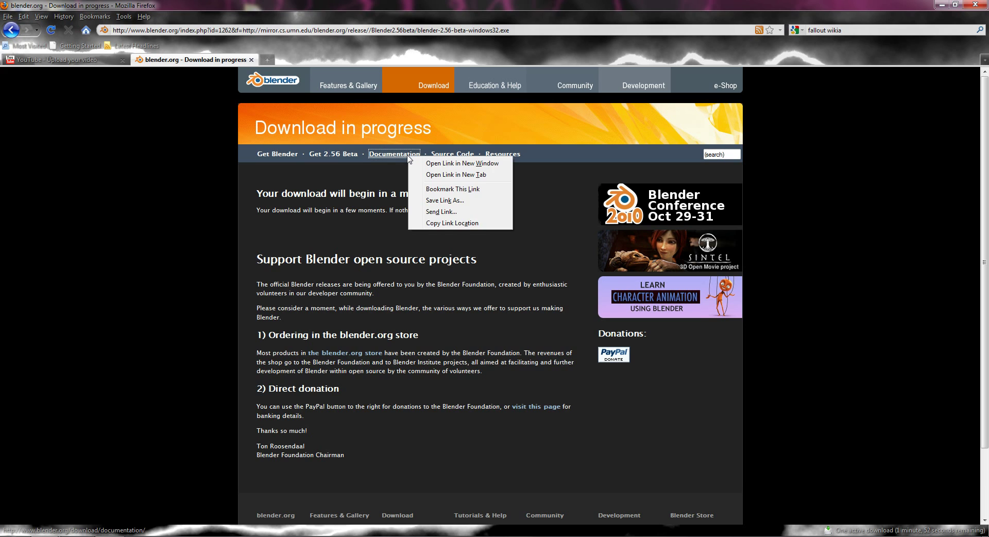
key(Escape)
click(388, 155)
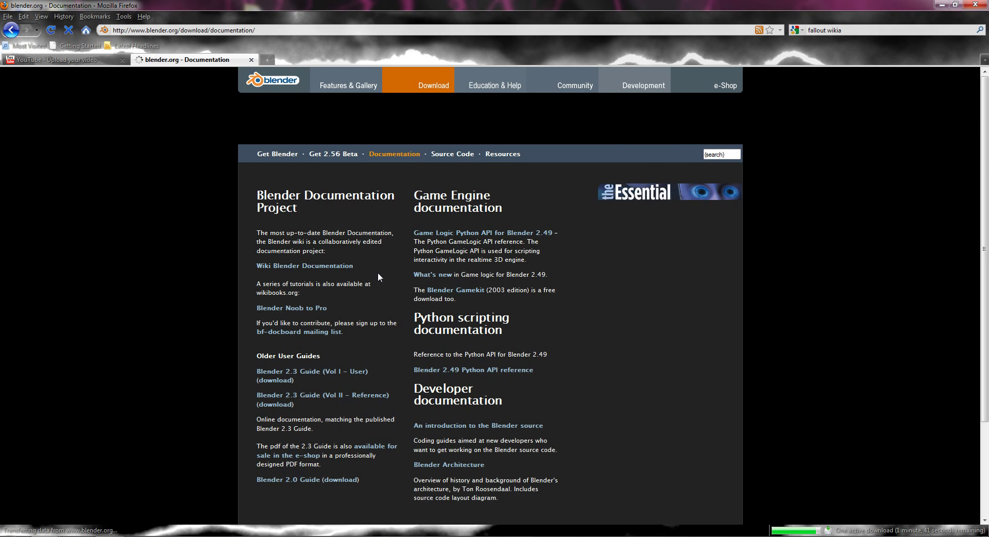
scroll(378, 273, down, 4)
Step: Go to the BlenderNation site by entering 'blendernation' in the address bar
click(190, 31)
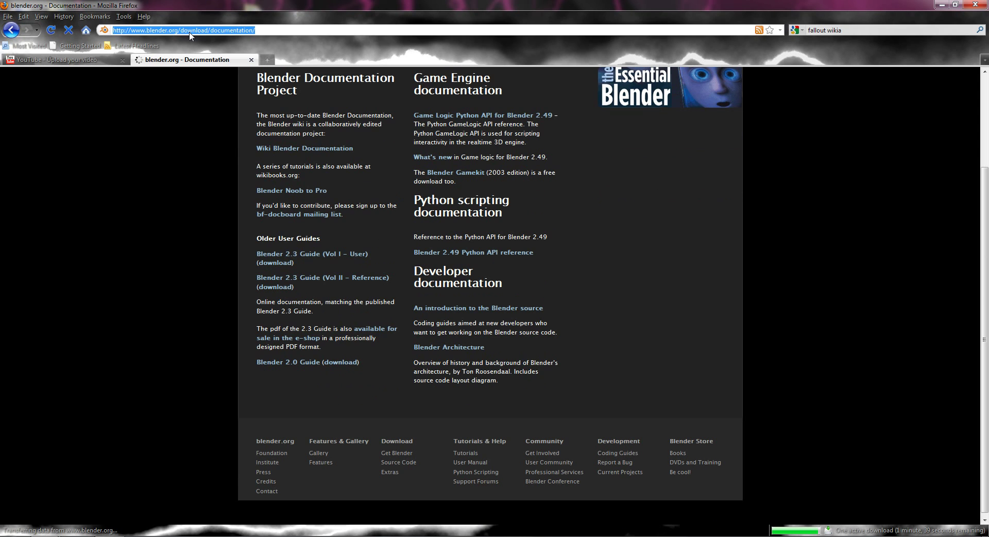
text(b)
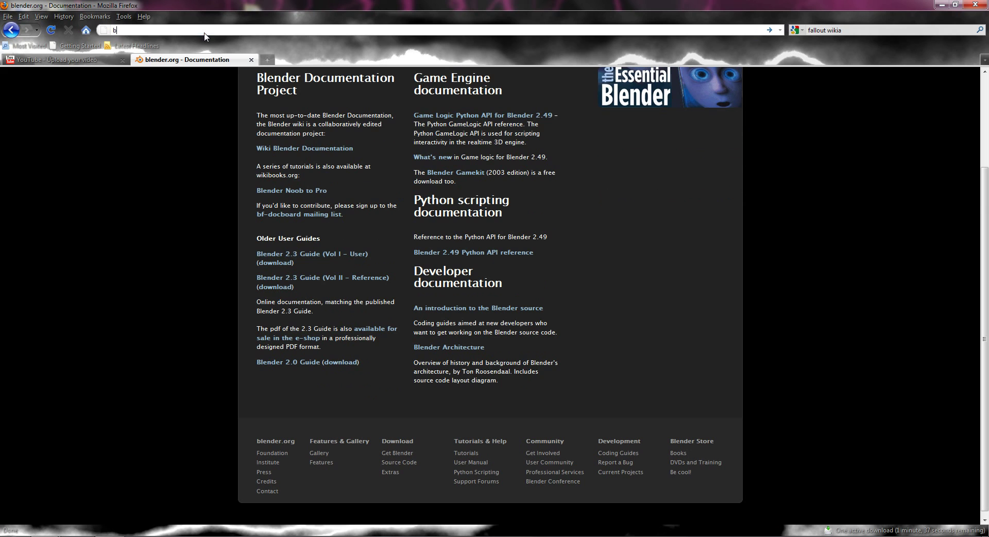
text(lendernation)
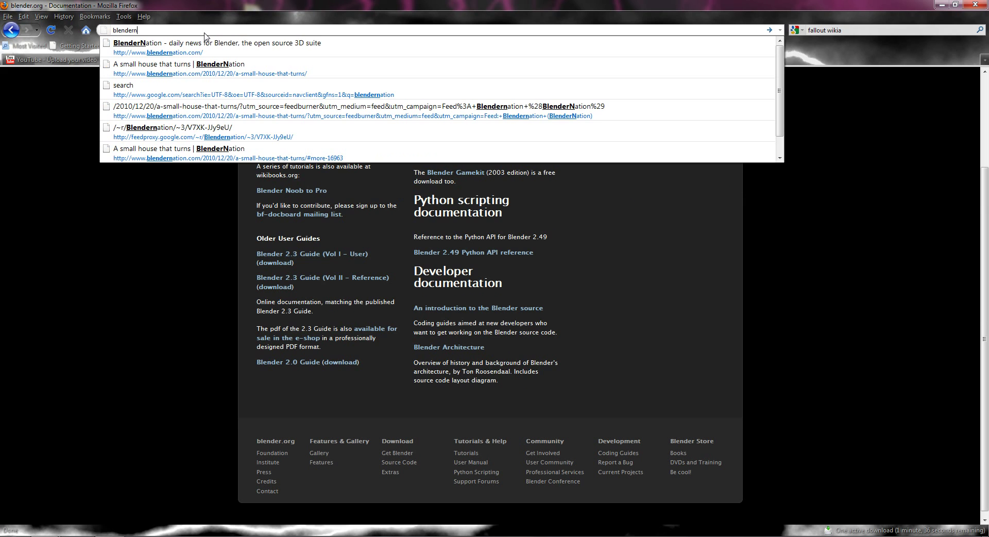
key(Return)
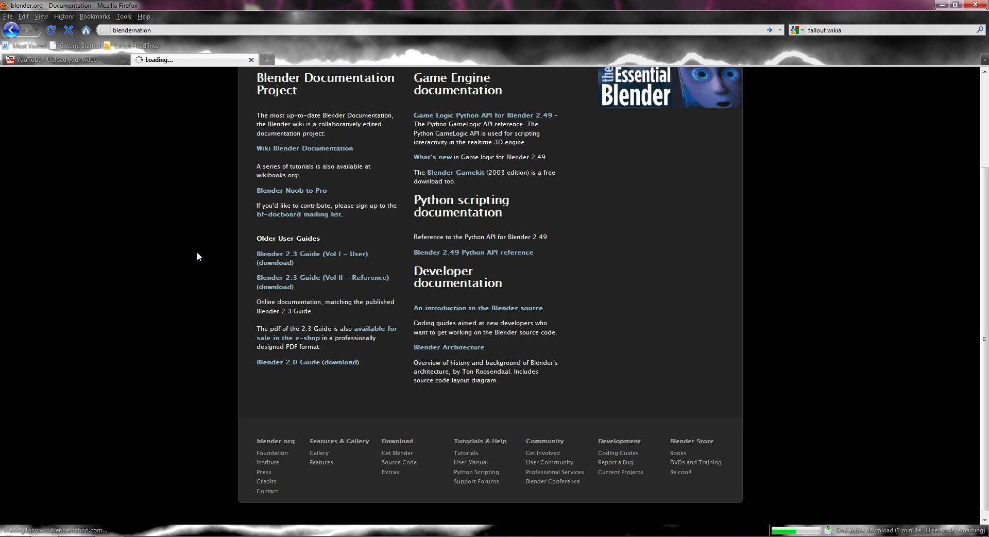
Step: Open the full 'Blender 2.56 Beta Released' post and scroll through the article and comments
scroll(364, 312, up, 4)
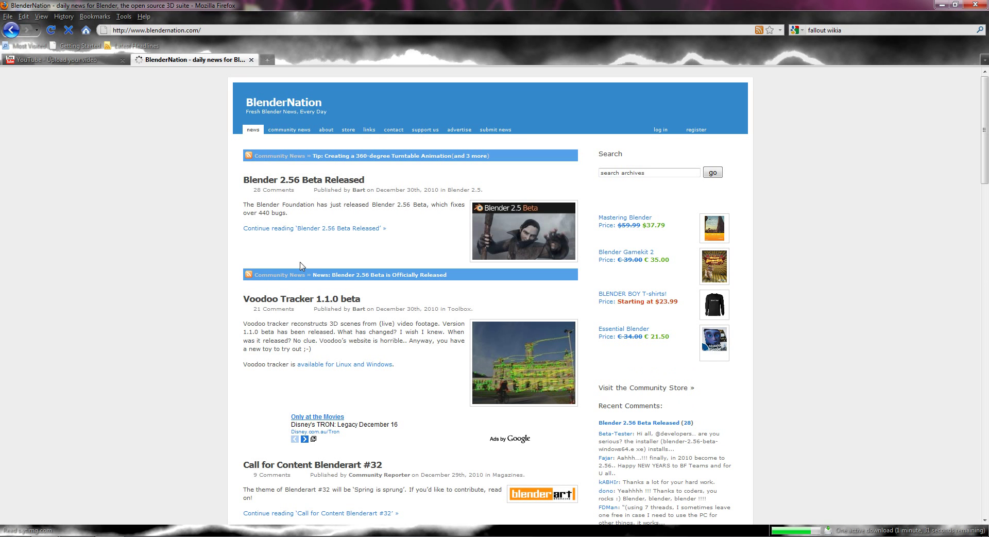
click(284, 230)
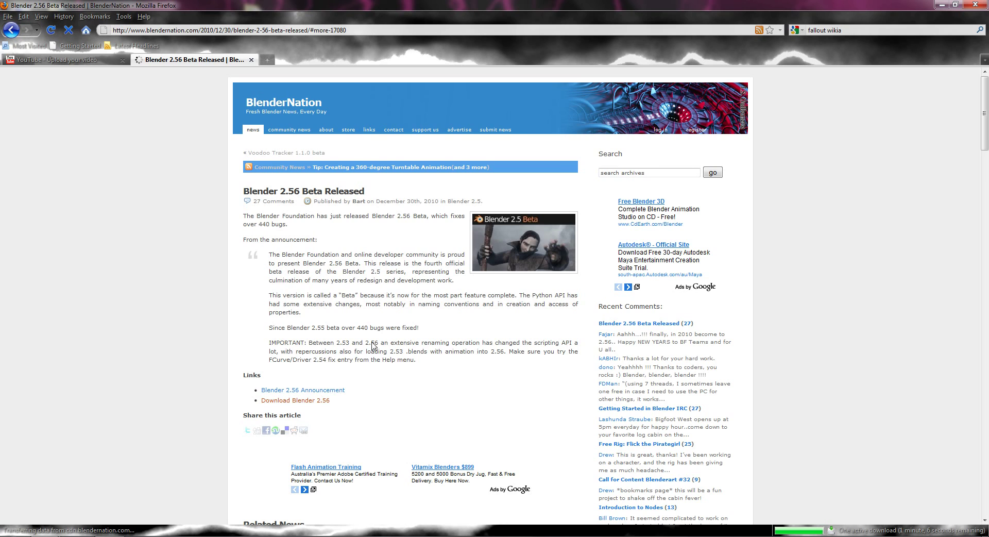
scroll(373, 342, down, 5)
scroll(407, 375, down, 3)
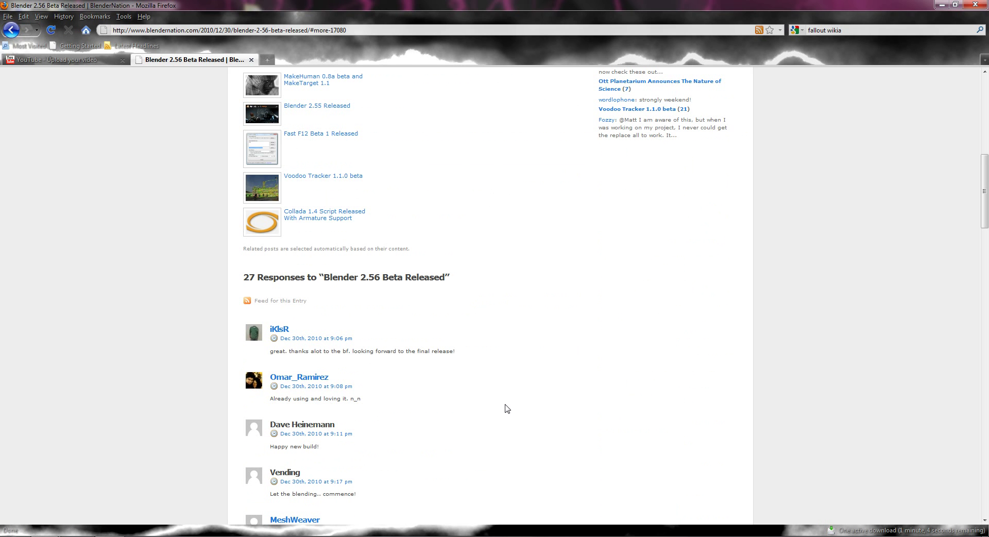
scroll(475, 408, up, 3)
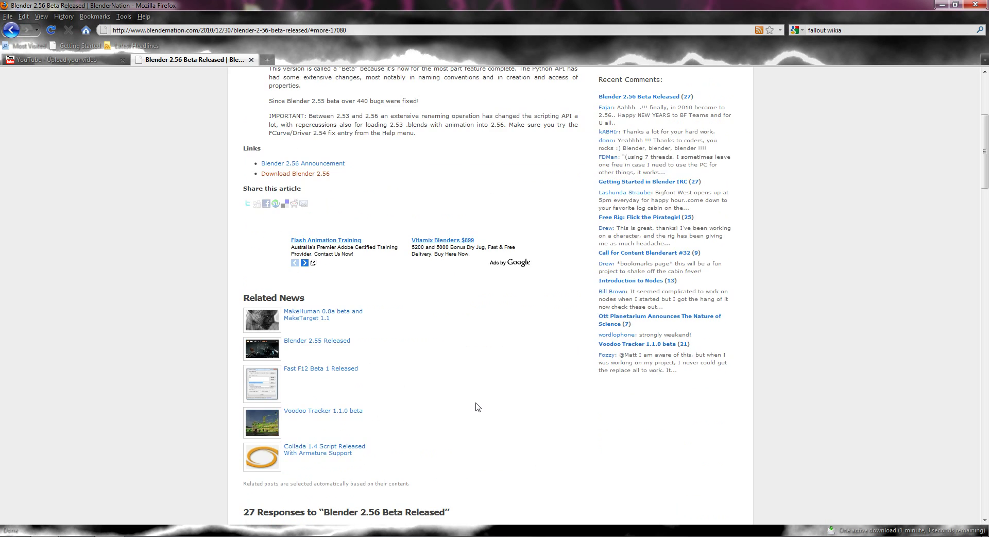
scroll(462, 412, down, 1)
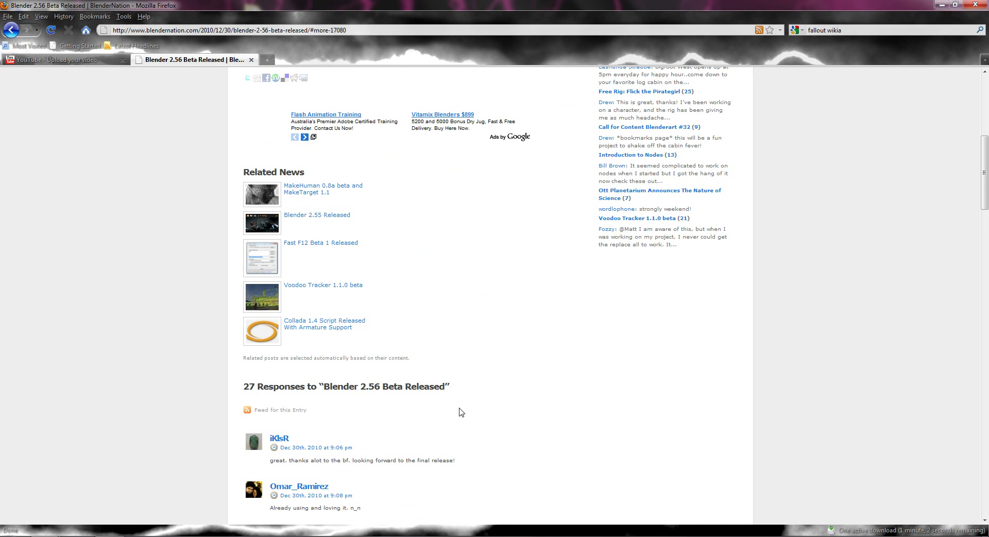
scroll(532, 435, up, 6)
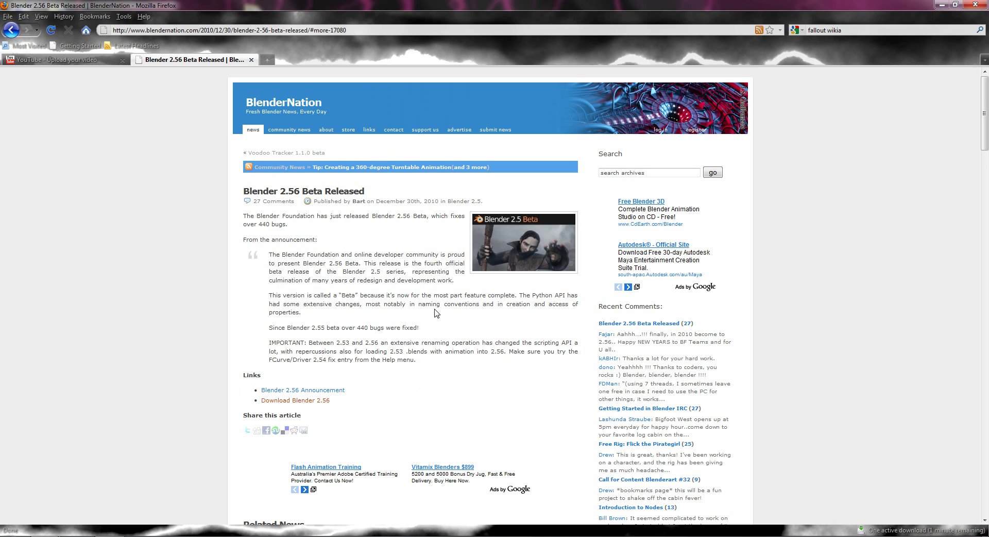
Step: Open the official Blender 2.56 announcement and read the start of its release log
click(330, 390)
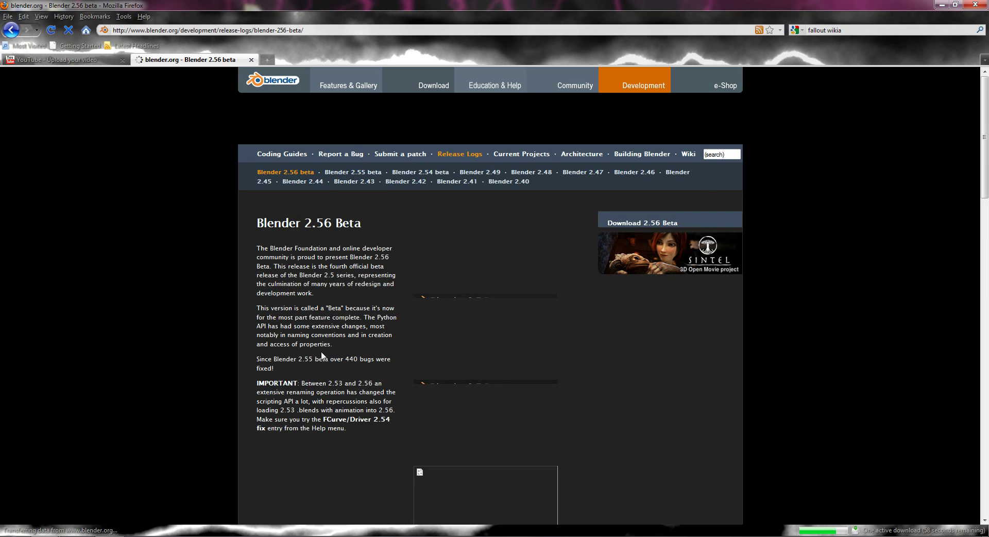
scroll(325, 352, down, 2)
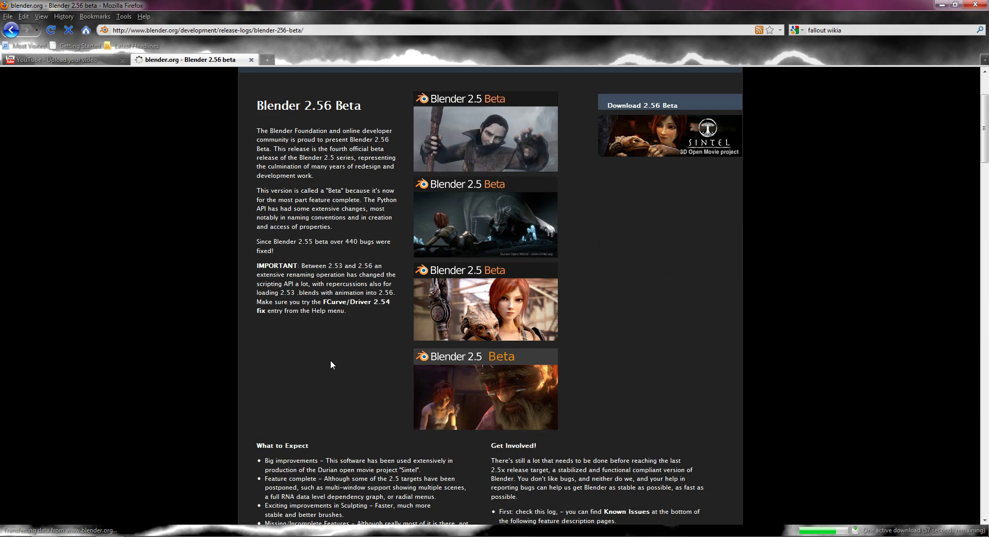
scroll(330, 359, down, 8)
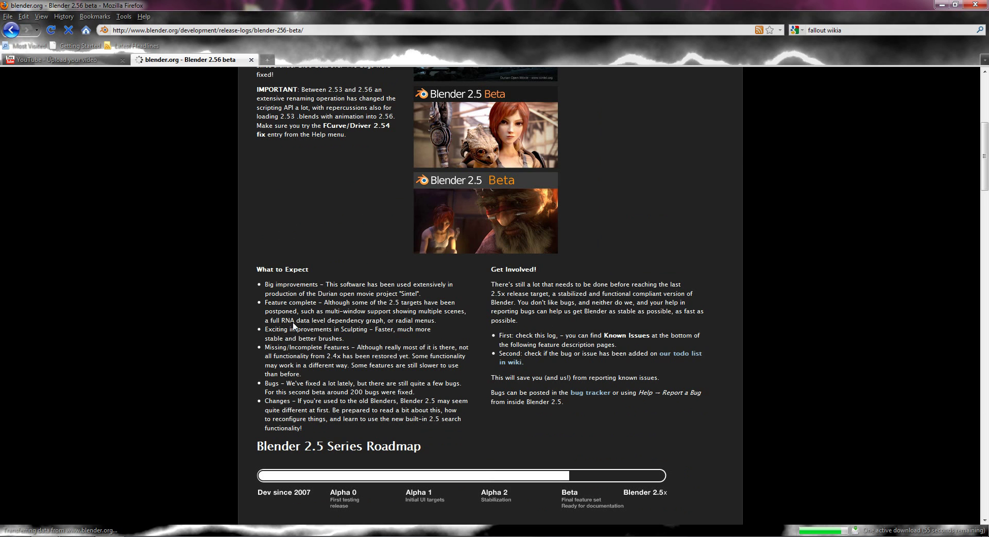
scroll(336, 379, down, 4)
scroll(337, 381, down, 2)
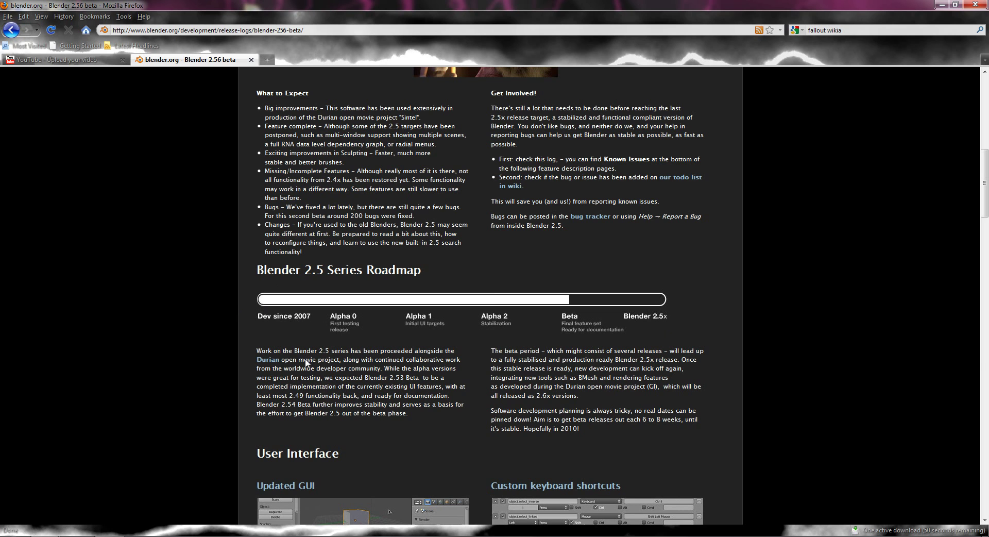
scroll(349, 393, down, 4)
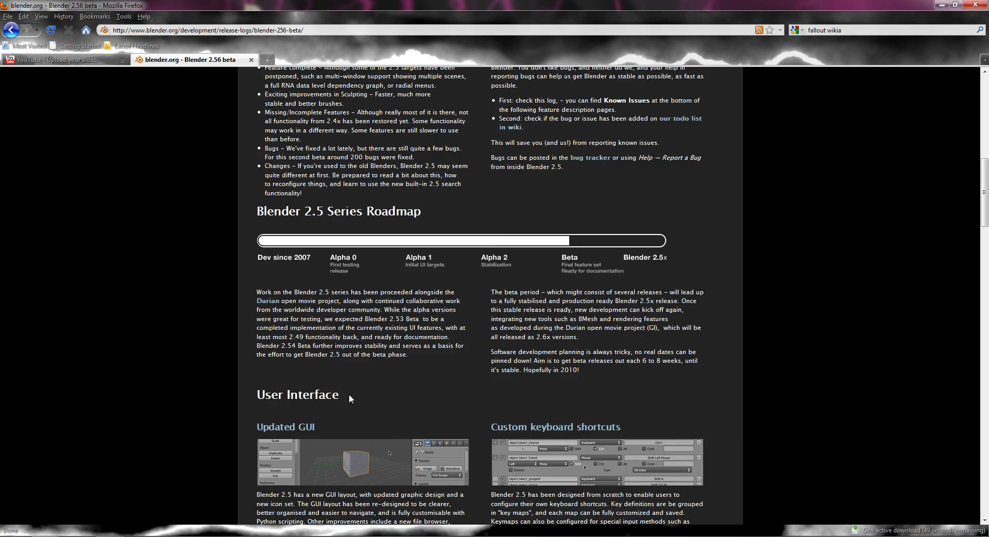
scroll(546, 468, down, 2)
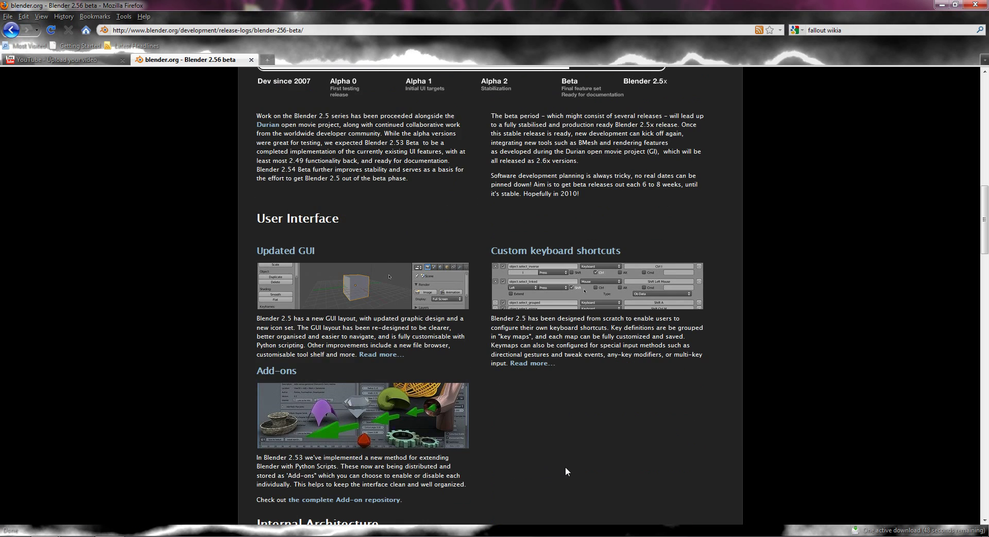
scroll(561, 467, down, 4)
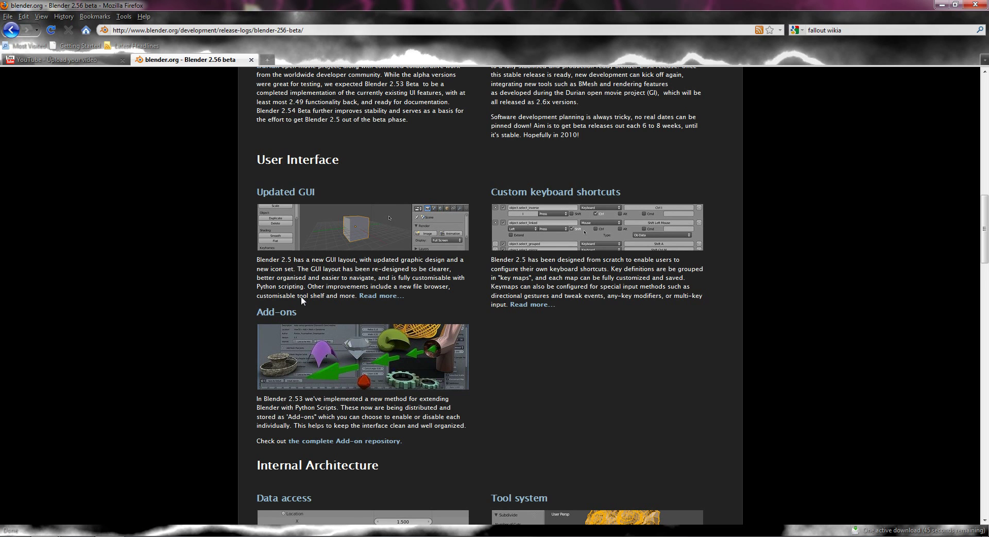
Step: Continue down the release log to the More, Fixed Issues and Known Issues sections
scroll(335, 316, down, 3)
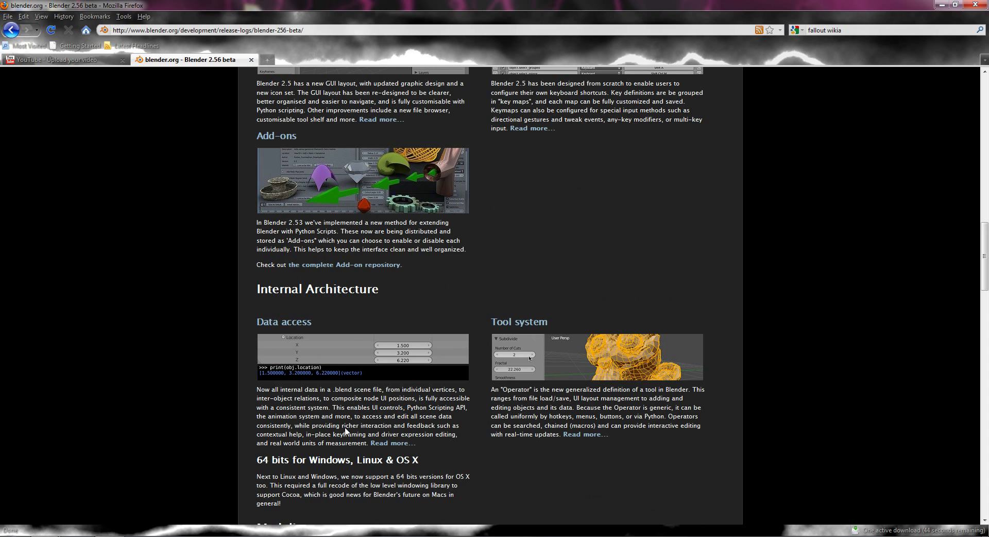
scroll(351, 433, up, 2)
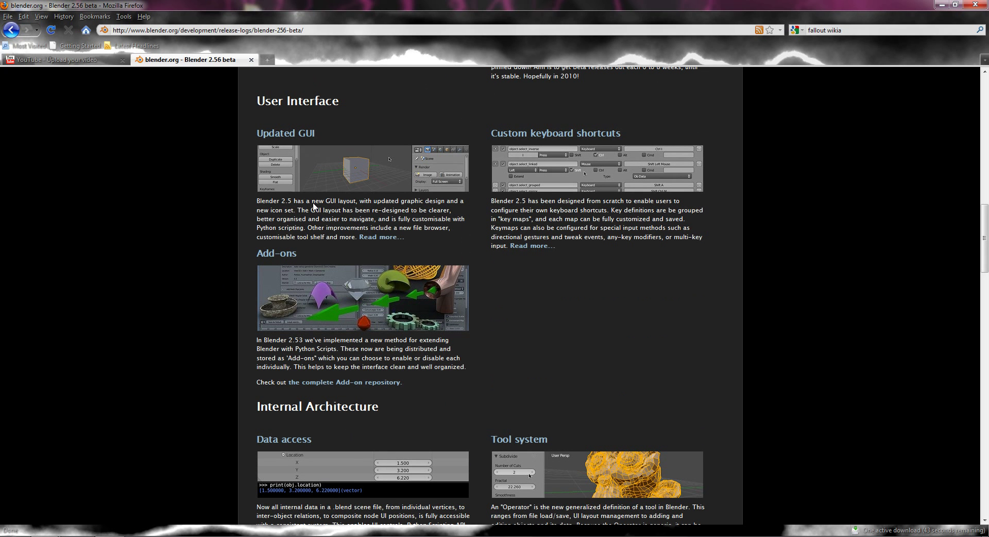
scroll(495, 378, down, 5)
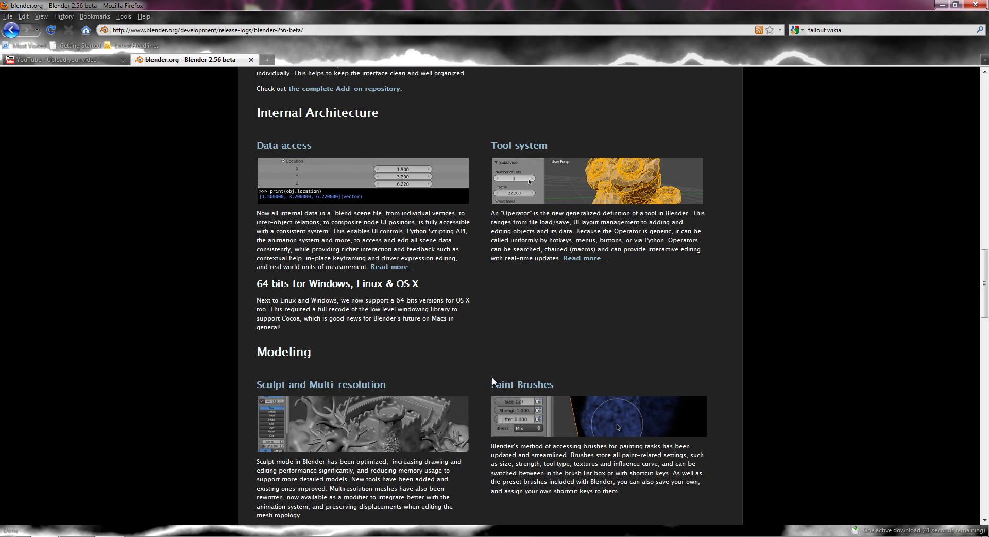
scroll(655, 392, up, 2)
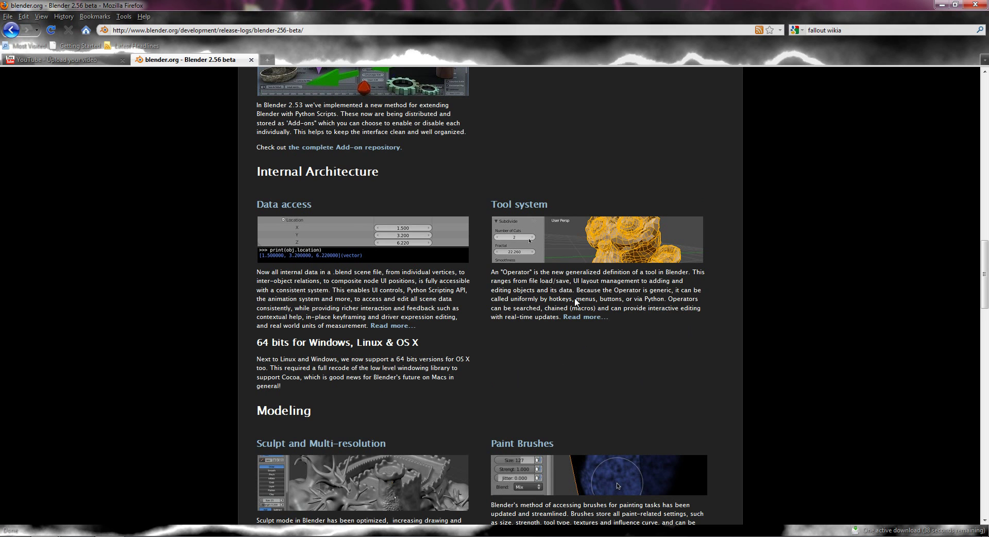
scroll(539, 345, down, 17)
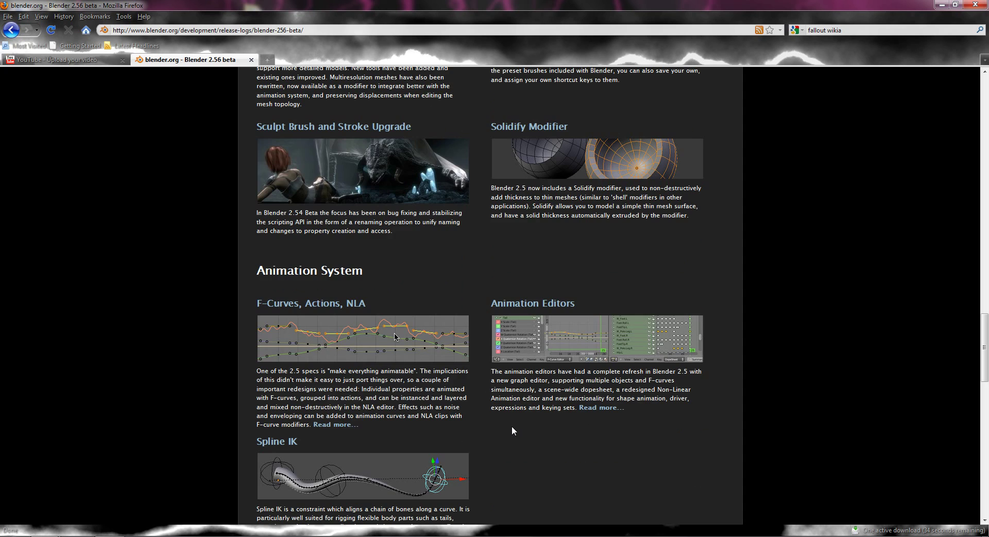
scroll(512, 426, down, 8)
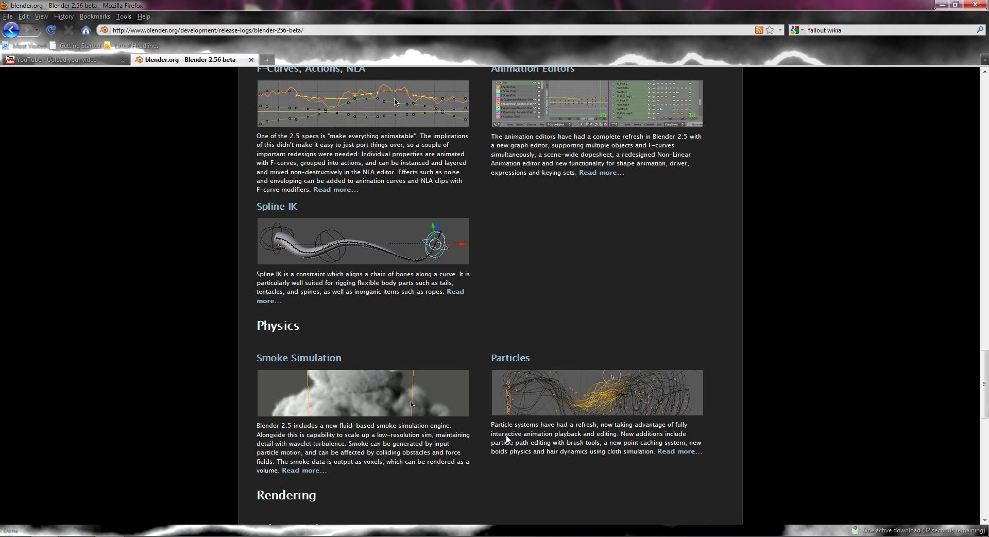
scroll(514, 436, down, 8)
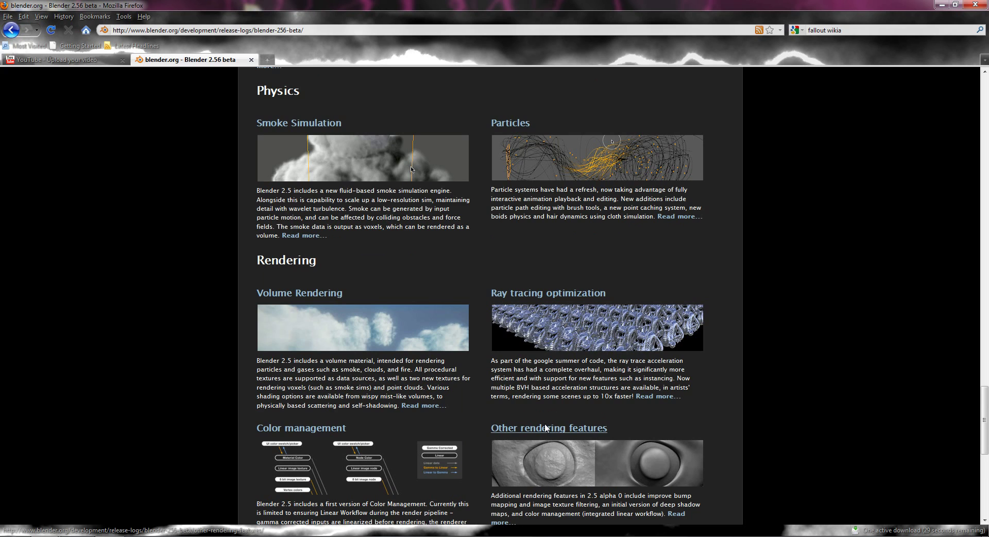
scroll(546, 427, down, 12)
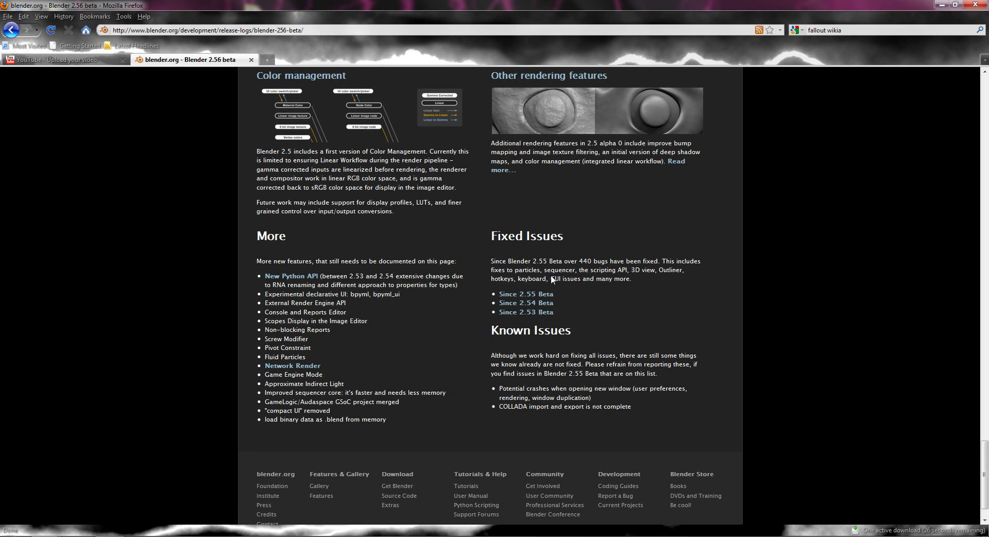
Step: Open 'Since 2.55 Beta' under Fixed Issues and scroll the bug list to its end
click(533, 295)
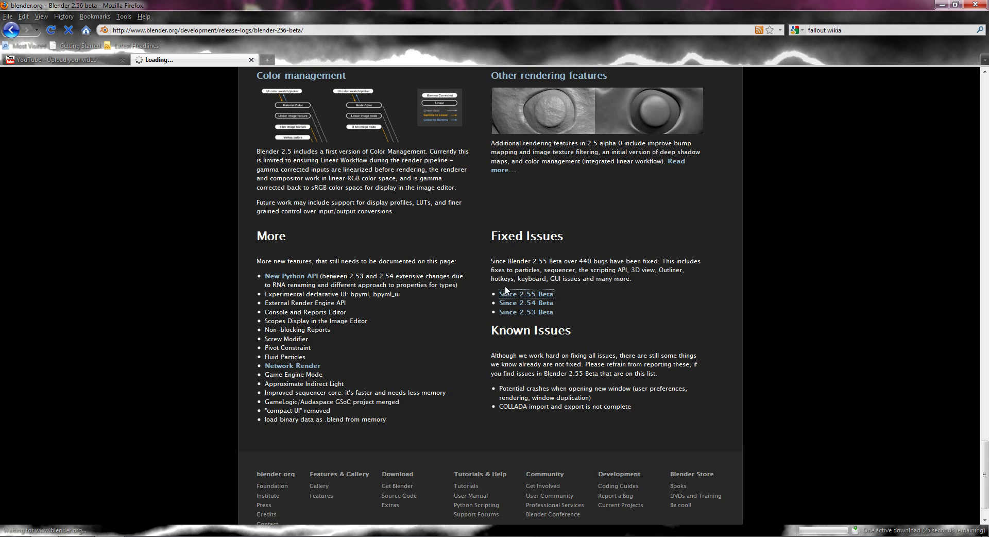
scroll(487, 310, up, 14)
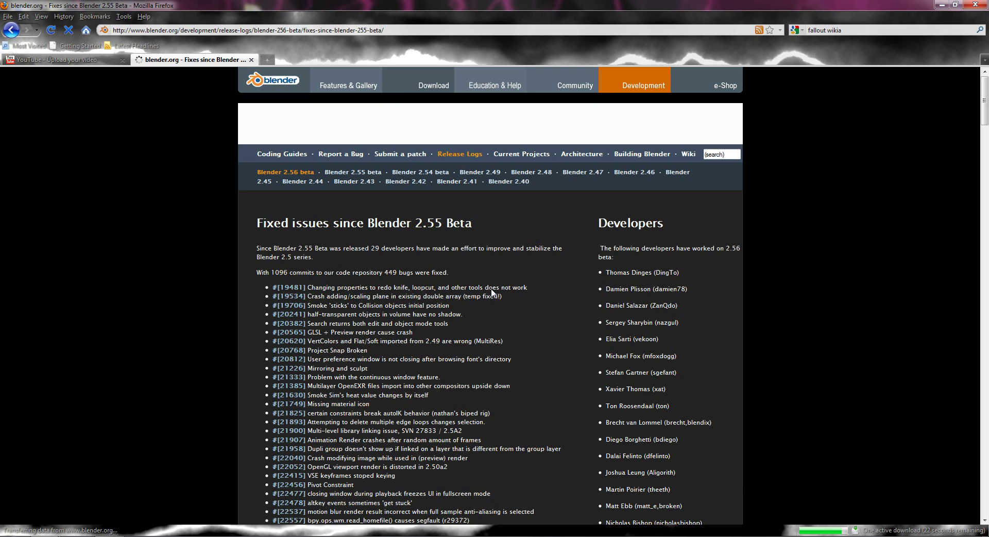
scroll(546, 320, down, 15)
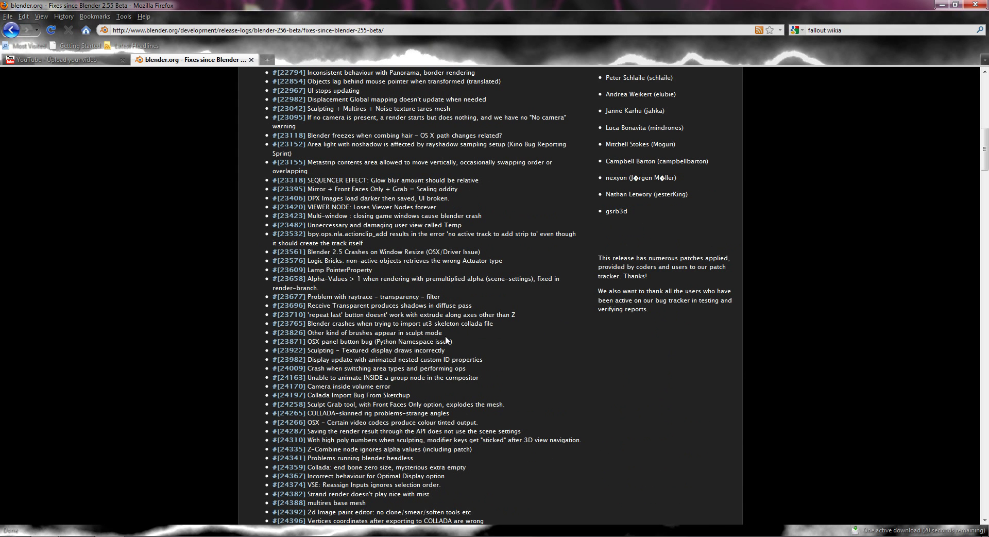
scroll(430, 333, down, 20)
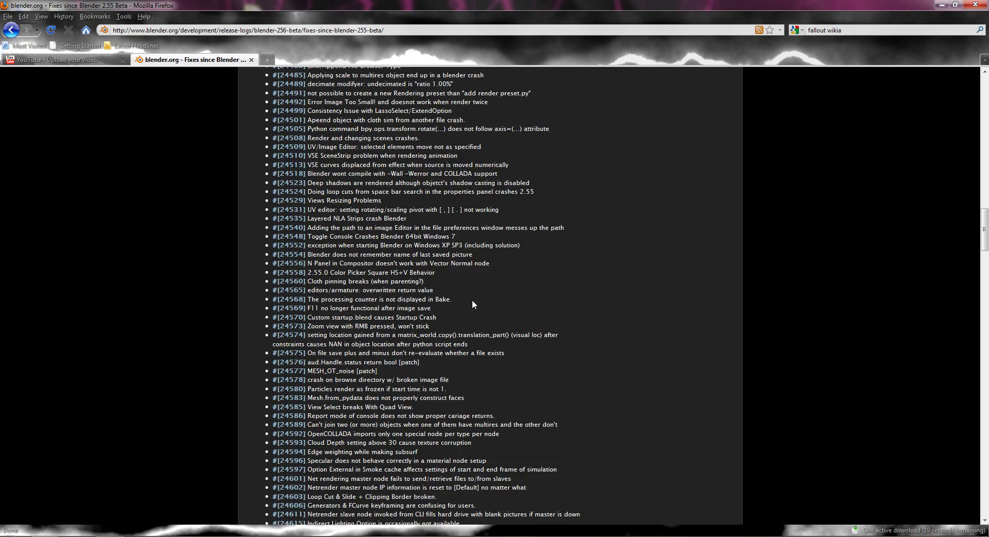
scroll(472, 304, down, 20)
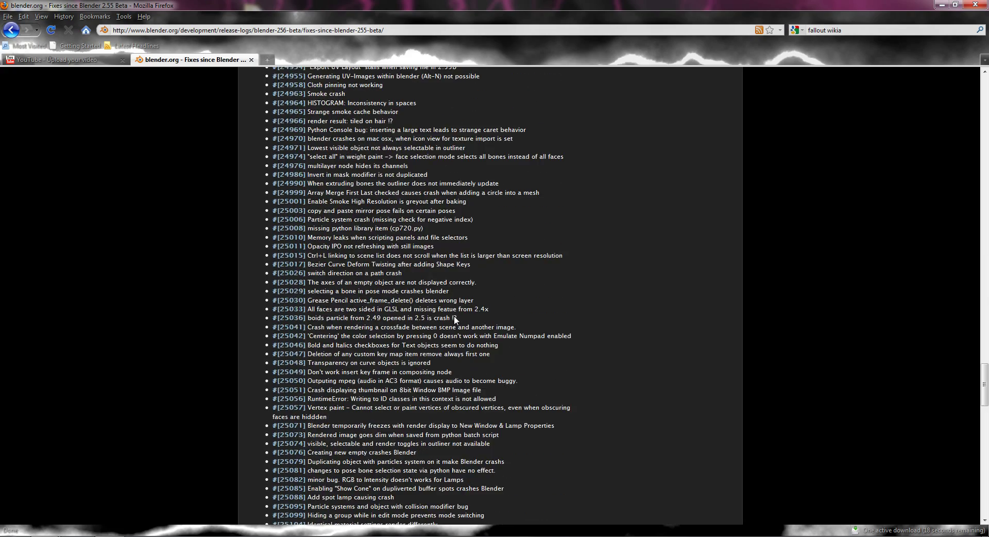
scroll(450, 309, down, 10)
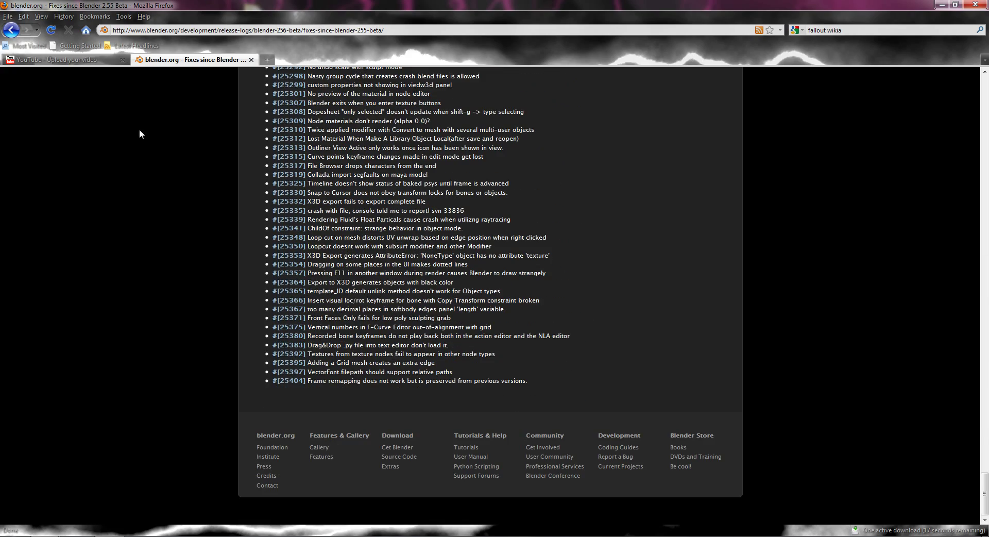
Step: Go back to the Blender 2.56 beta release notes and scroll through them
click(7, 31)
scroll(410, 286, up, 20)
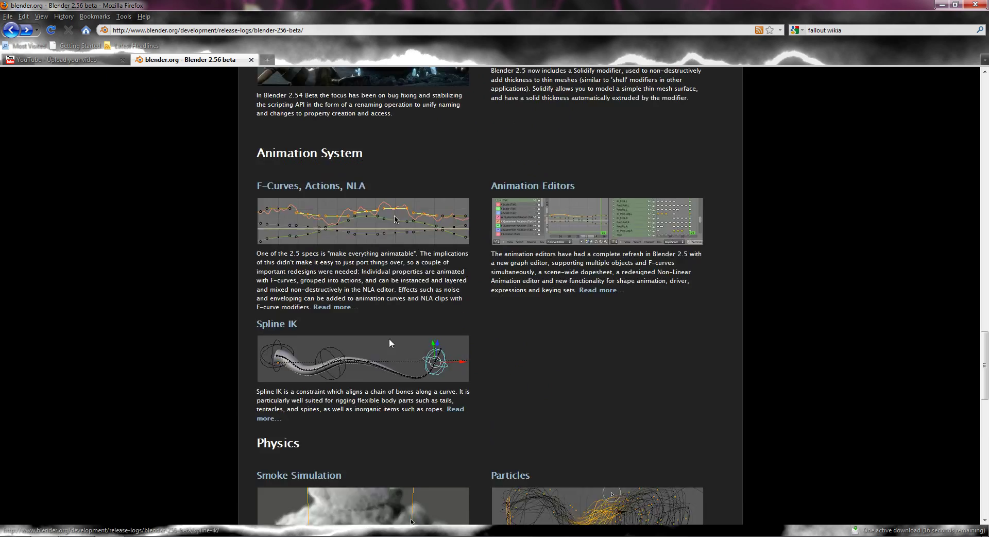
scroll(340, 303, up, 5)
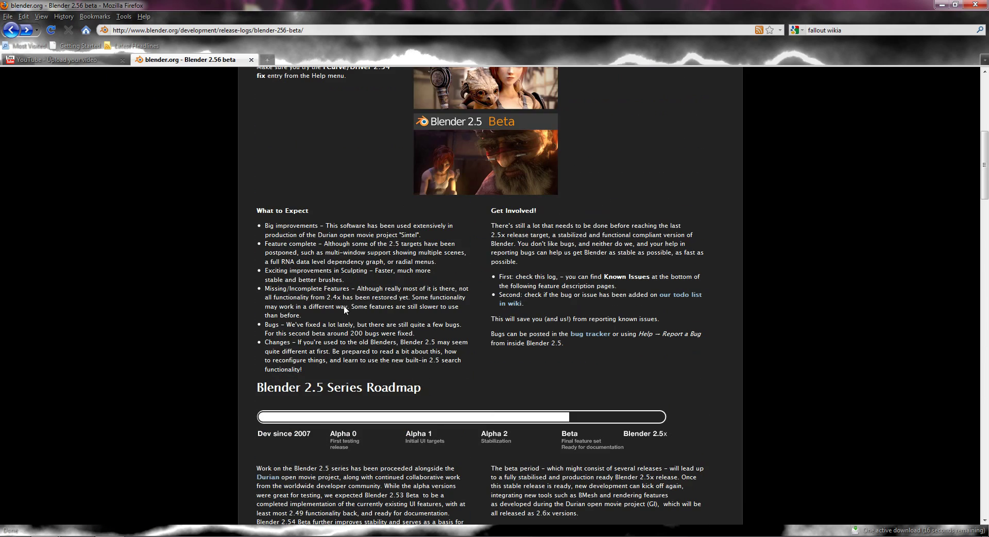
scroll(402, 263, up, 5)
scroll(396, 291, down, 8)
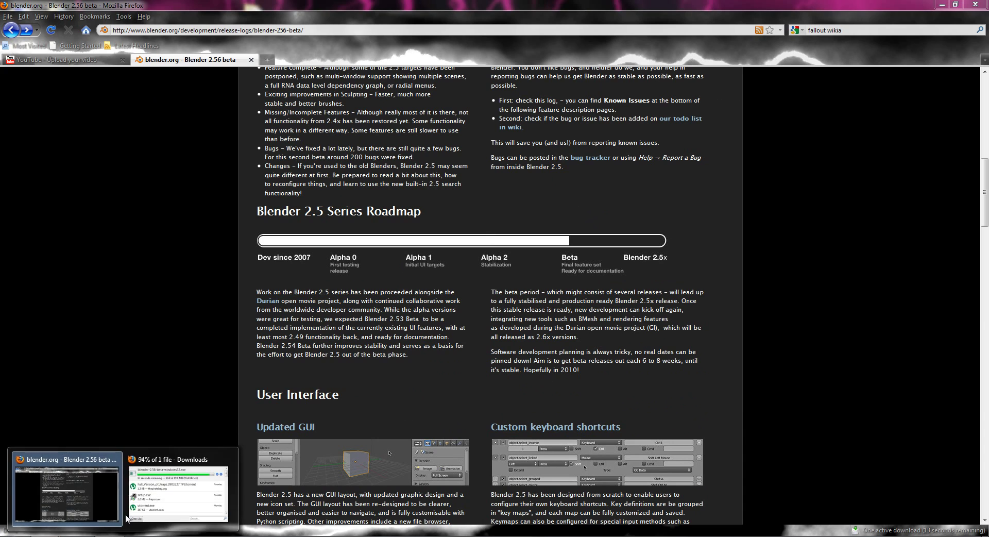
Step: Check the Downloads list and YouTube upload tab, then open the screen recorder's status window
click(192, 488)
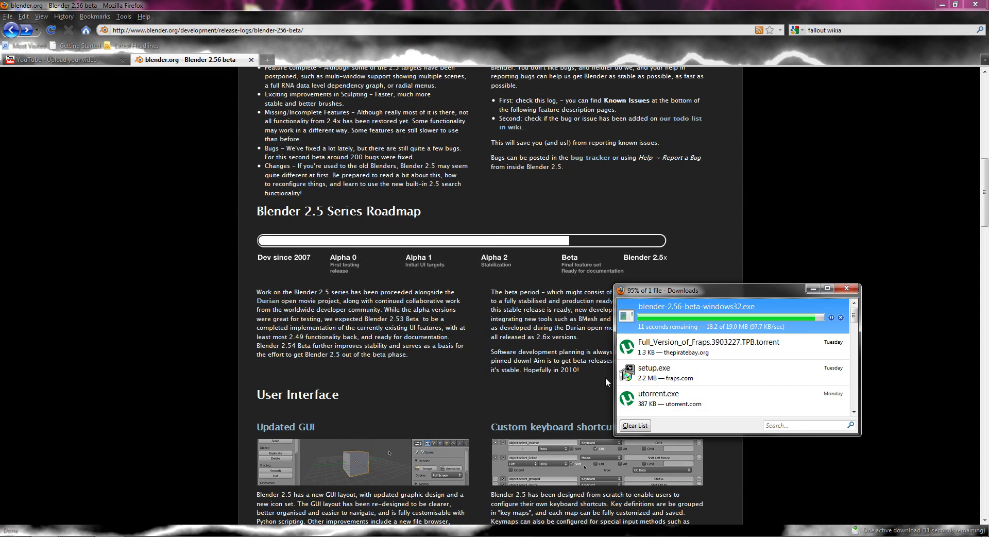
click(56, 60)
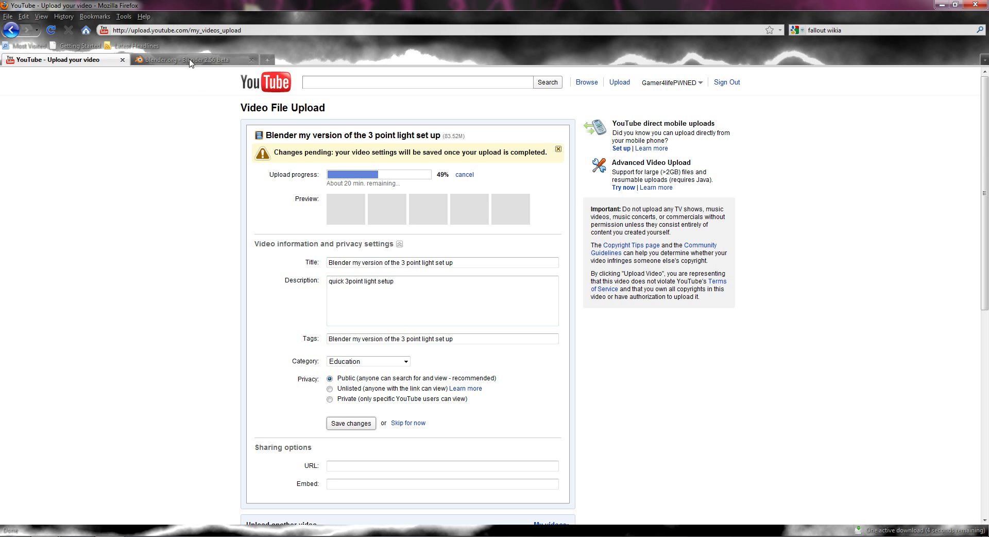
click(190, 59)
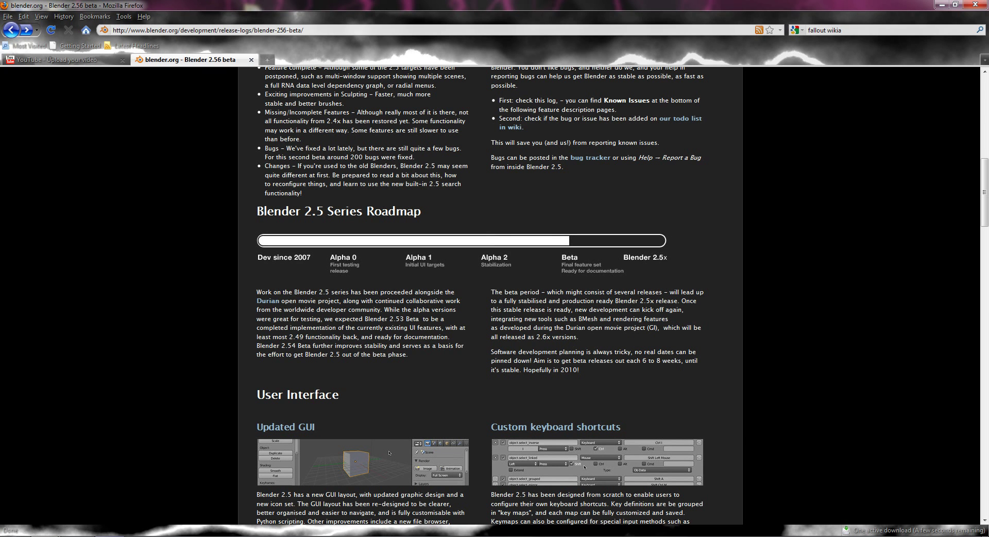
click(177, 489)
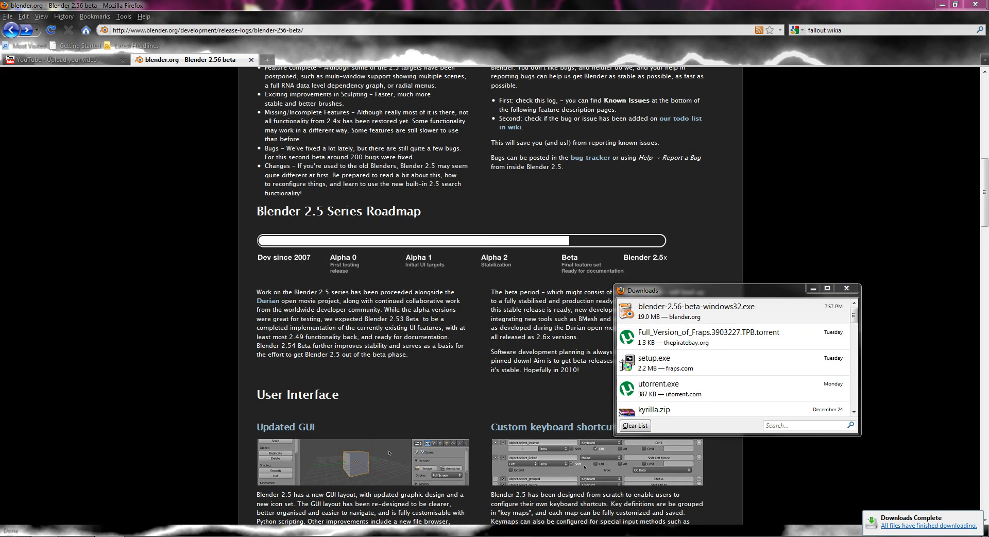
click(898, 535)
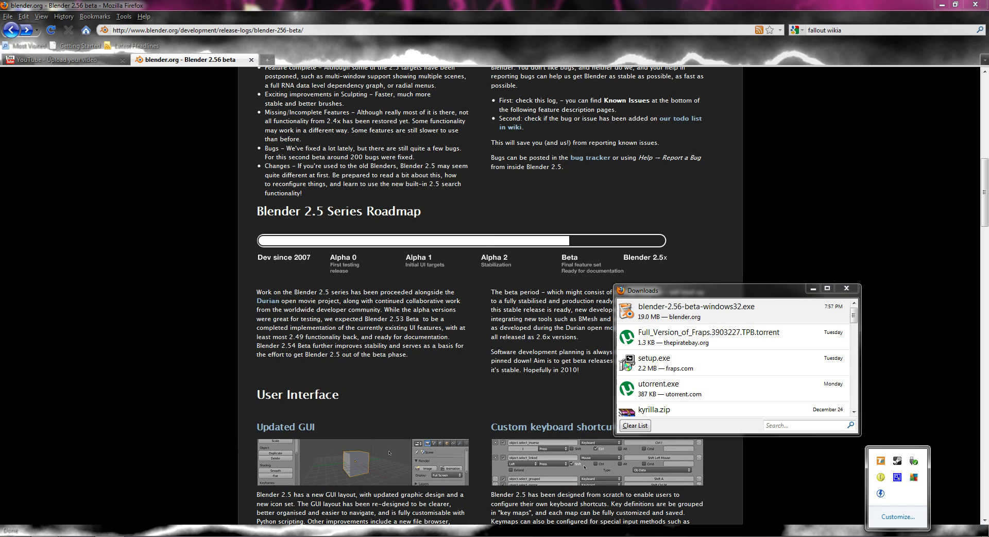
click(896, 478)
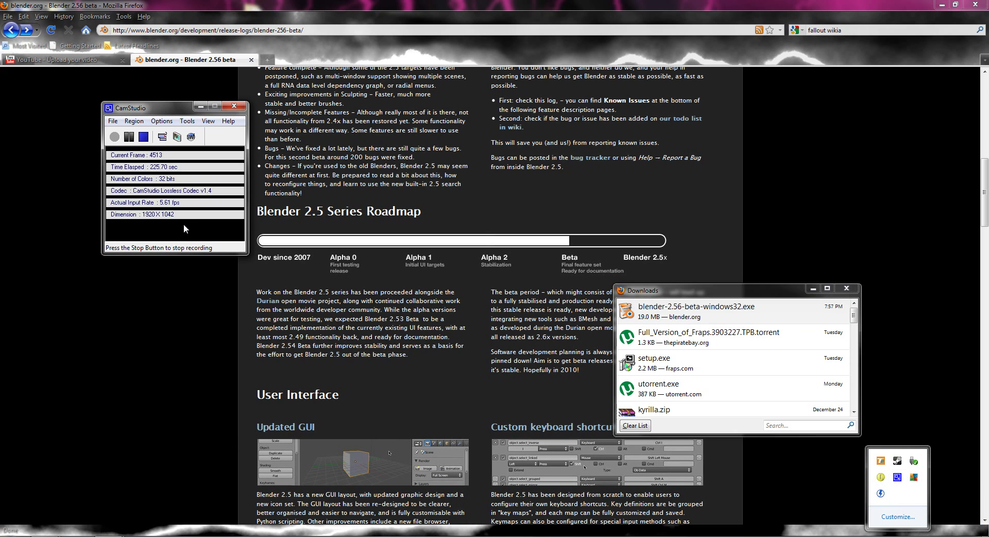
Step: Launch blender-2.56-beta-windows32.exe from the Downloads list, allowing it past the security warning
click(660, 298)
double_click(669, 310)
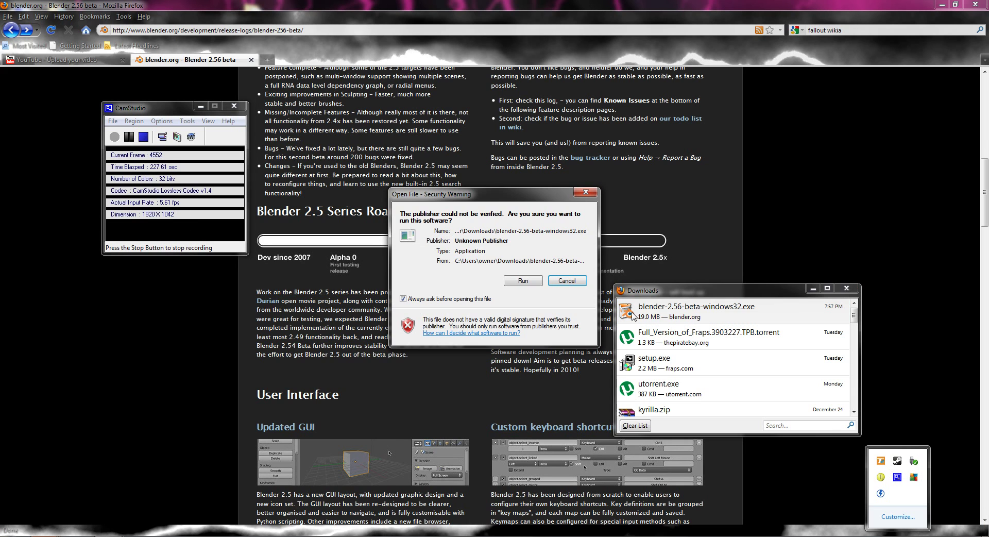
click(523, 280)
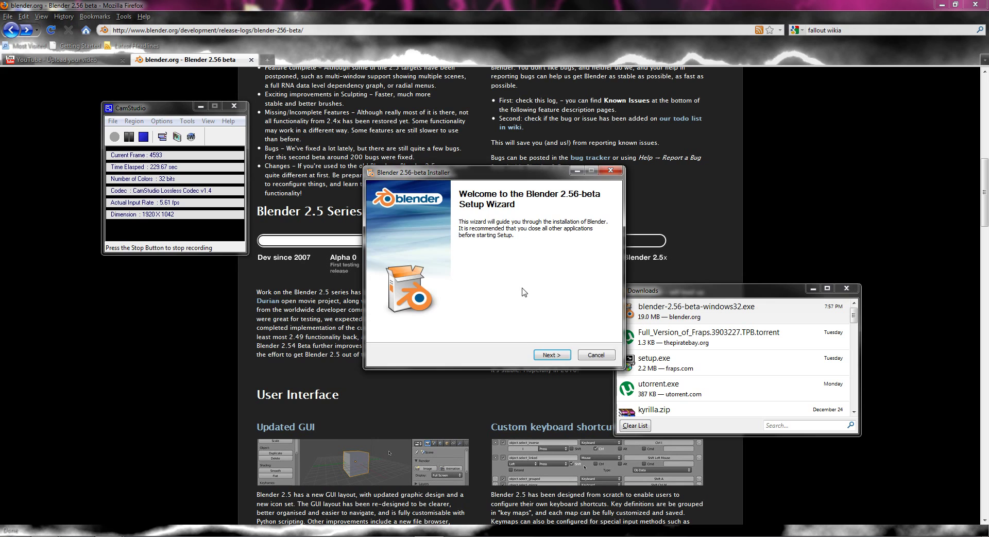
Step: Install with the licence accepted, all components, Application Data user files, then finish the wizard
click(549, 355)
click(548, 354)
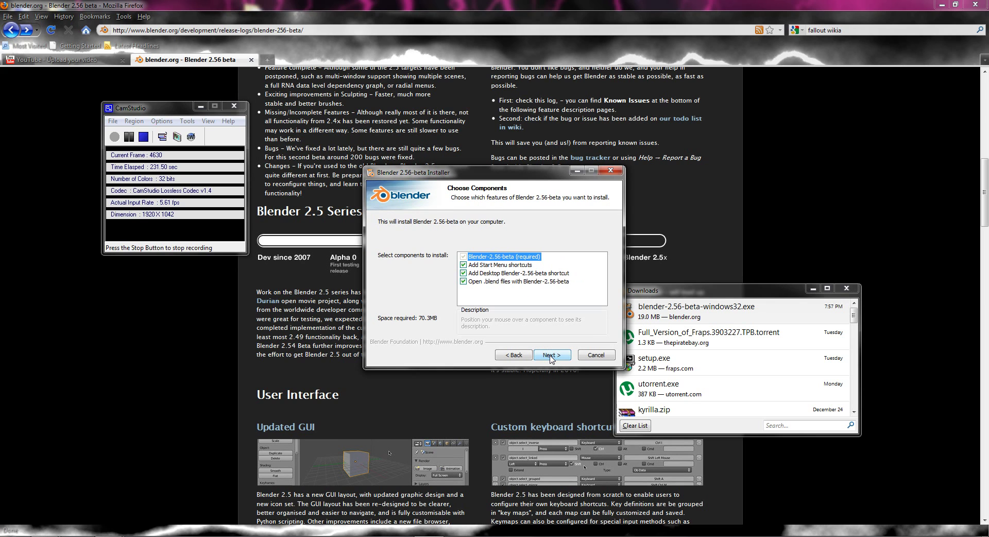
click(551, 355)
click(552, 355)
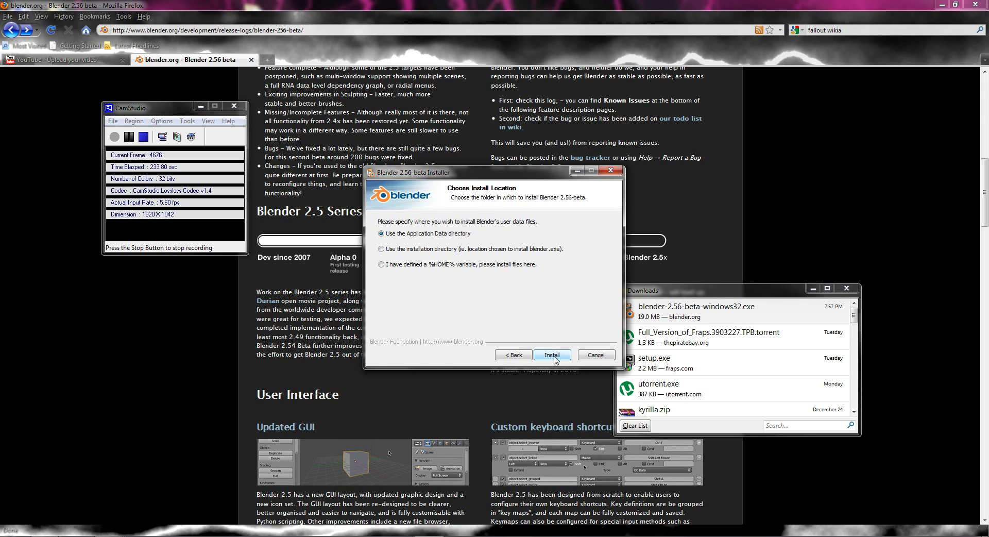
click(554, 356)
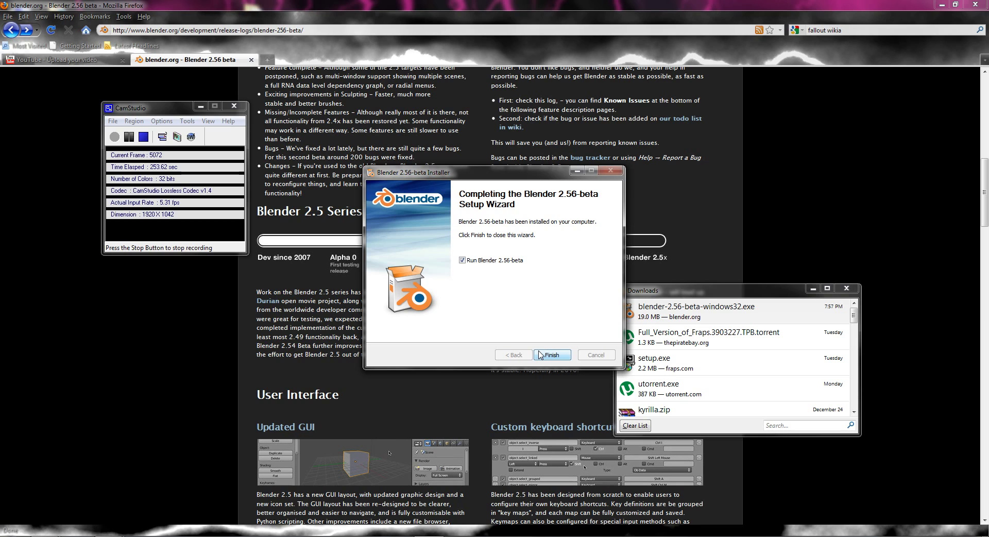
click(540, 355)
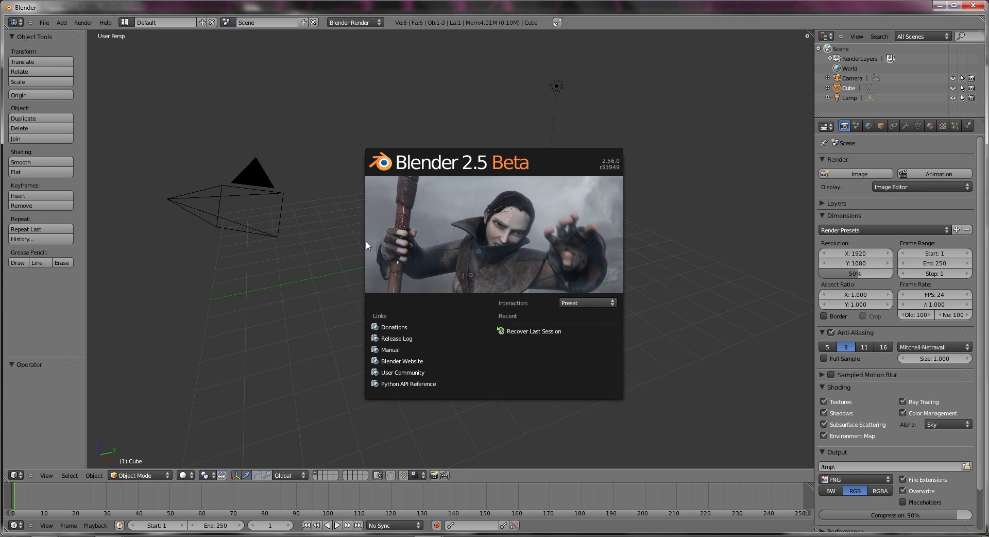
Step: Dismiss the splash screen, orbit the view, and move the cube up and right
click(353, 249)
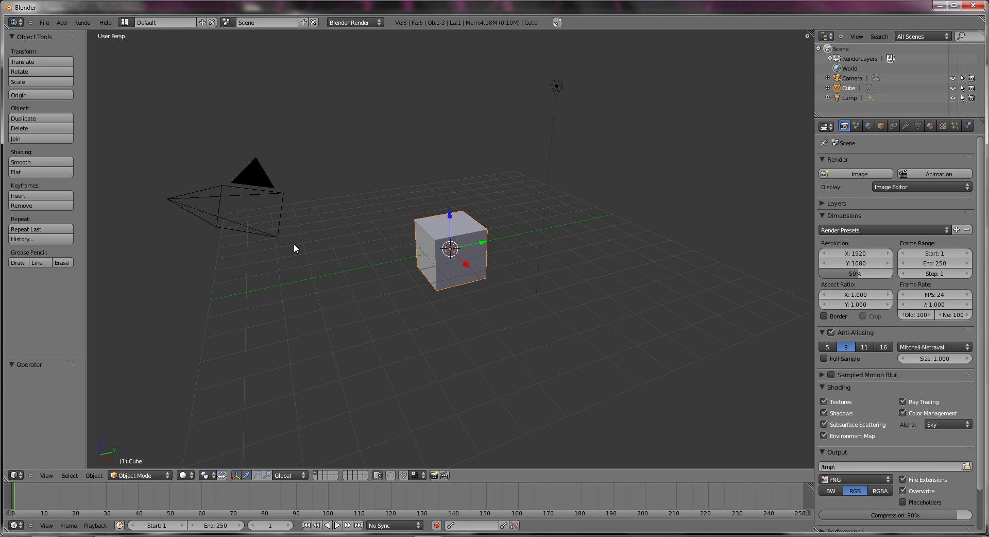
key(g)
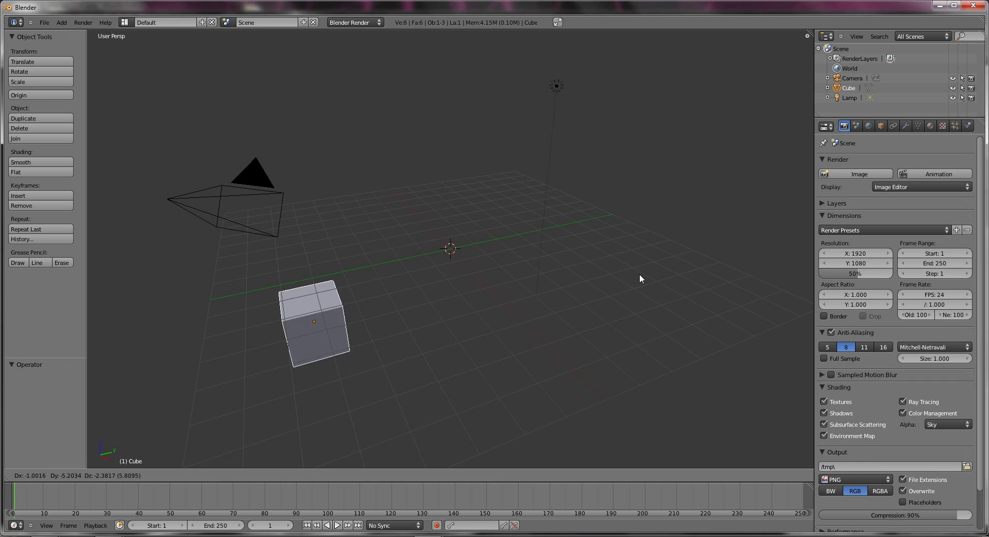
right_click(700, 254)
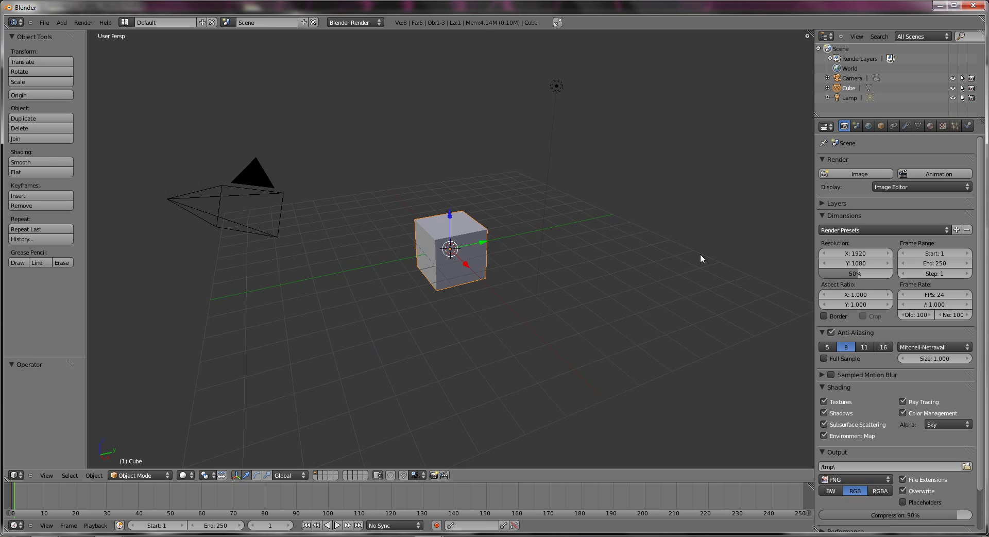
middle_drag(700, 254, 562, 316)
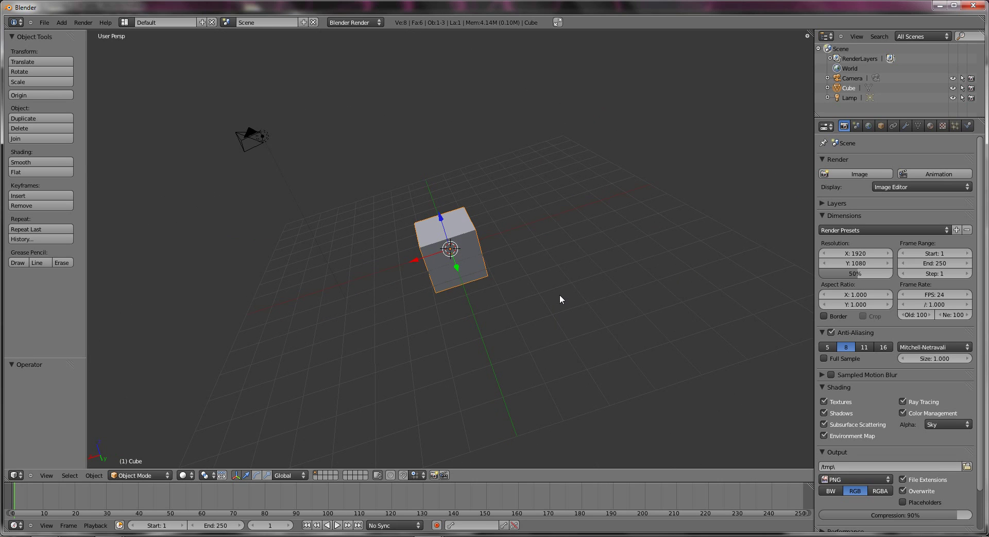
key(g)
click(624, 246)
Step: Scale the cube to 1.926 and rotate it about 110°, testing undo and redo
key(s)
click(724, 270)
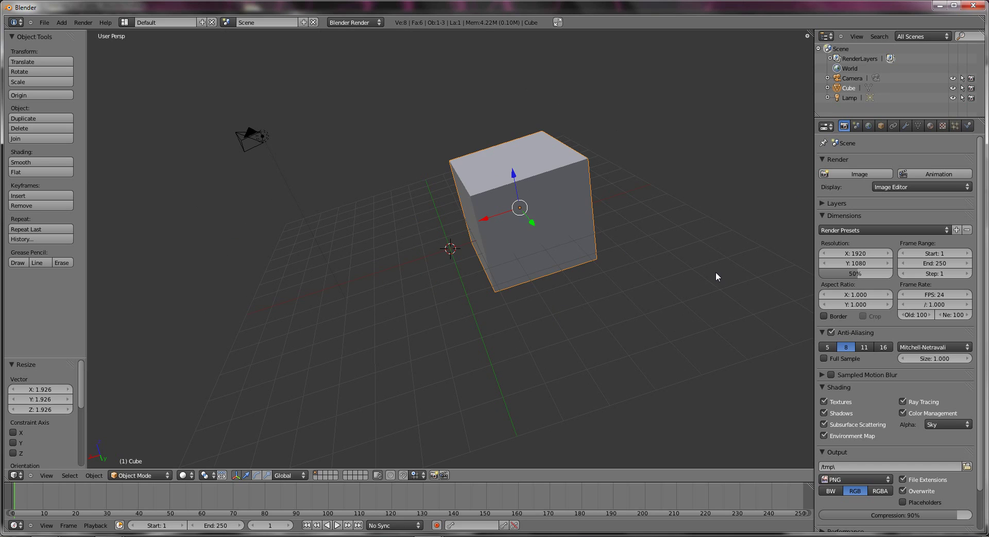
key(r)
click(387, 372)
key(ctrl+z)
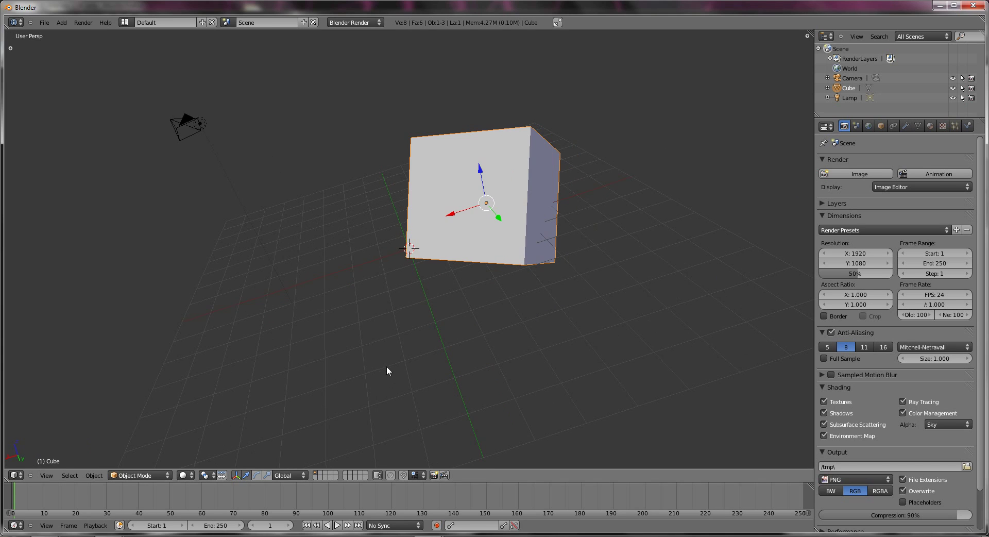
key(ctrl+shift+z)
Step: Show the Transform panel, then switch between Material and Texture tabs to view the Tex slot
key(n)
key(n)
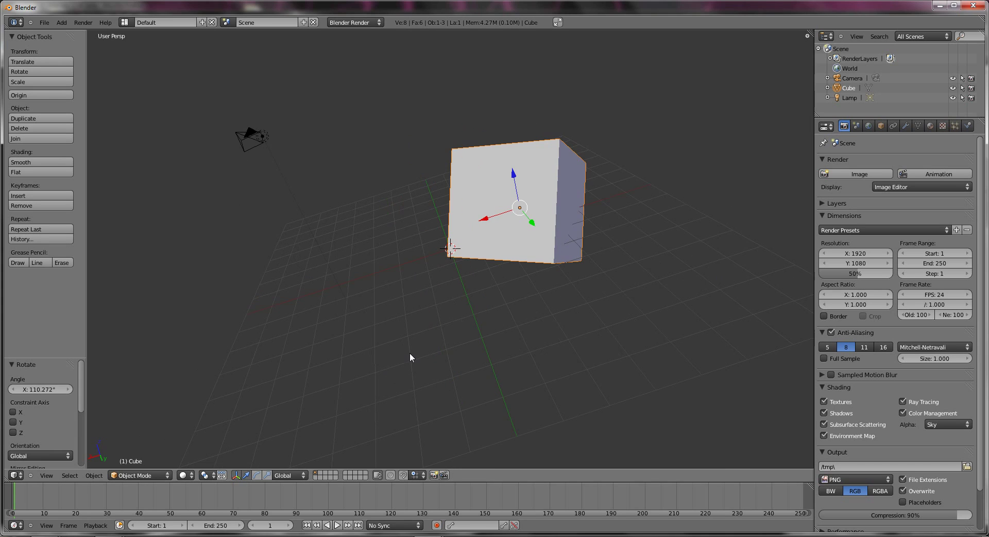
key(n)
click(931, 126)
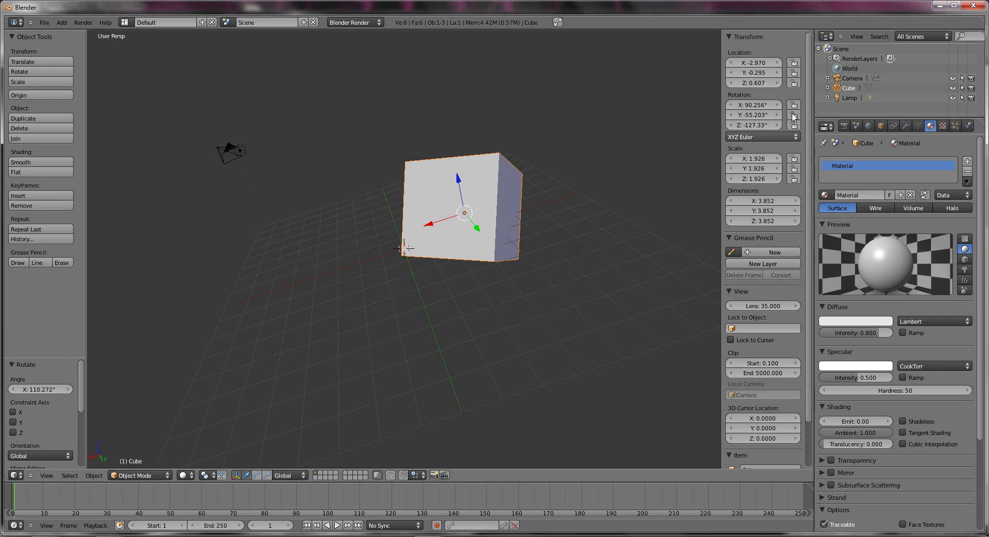
click(941, 126)
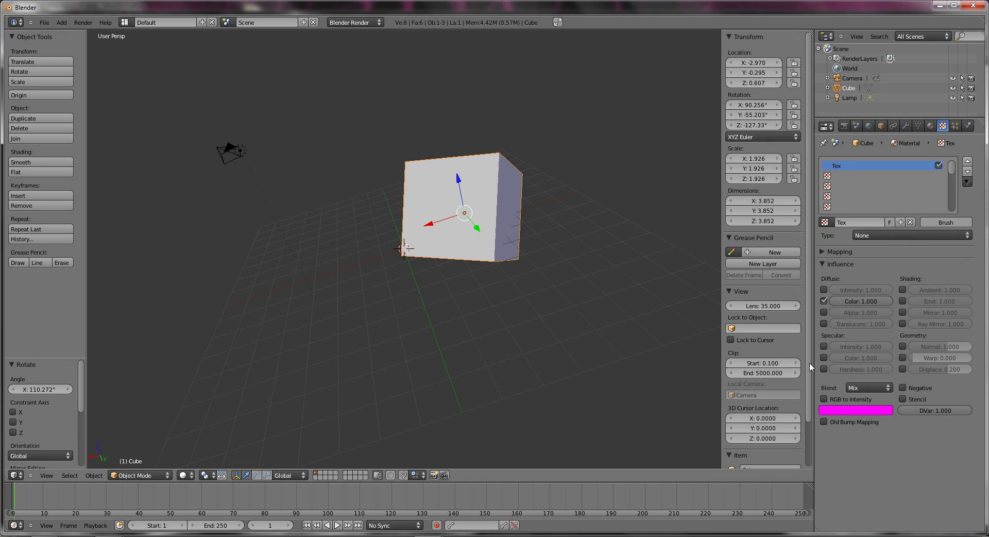
click(930, 126)
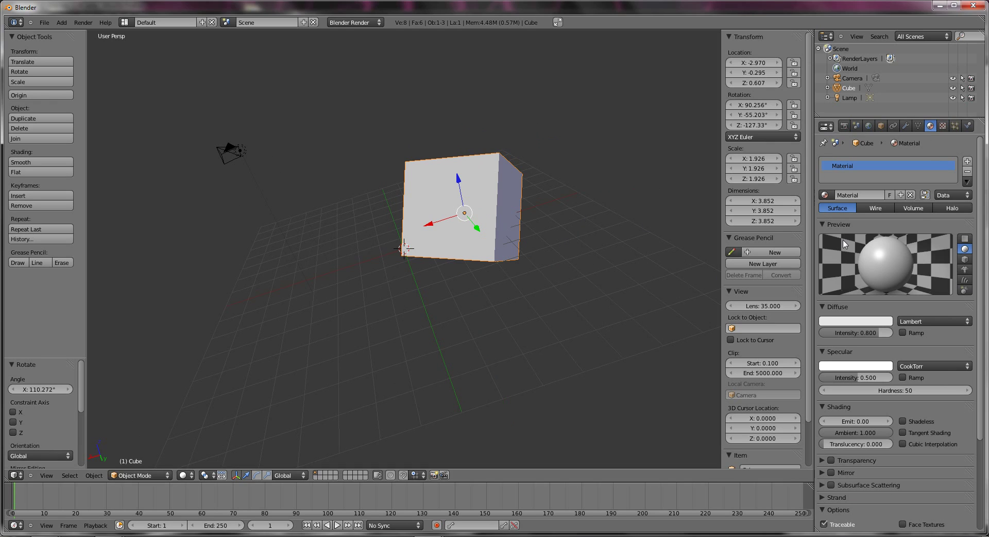
click(942, 125)
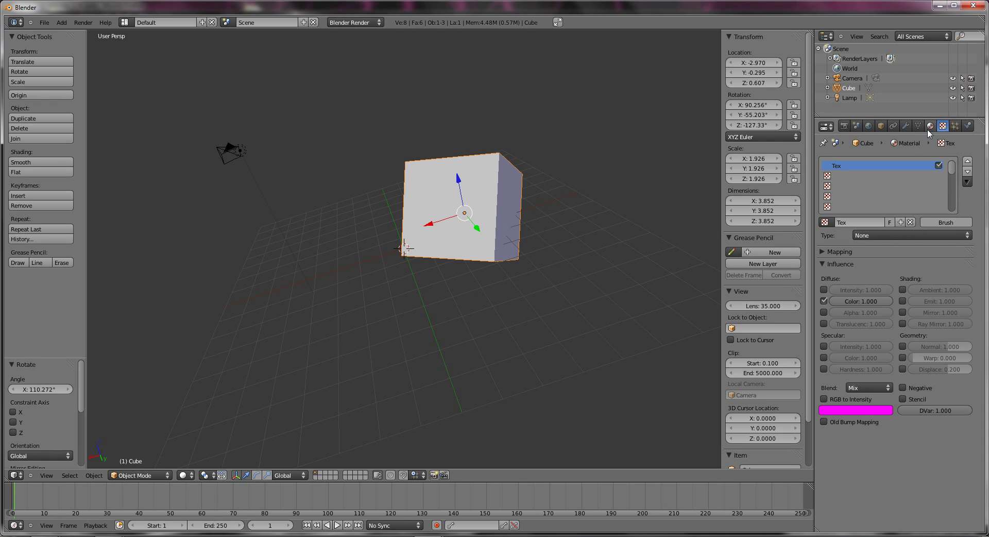
click(85, 23)
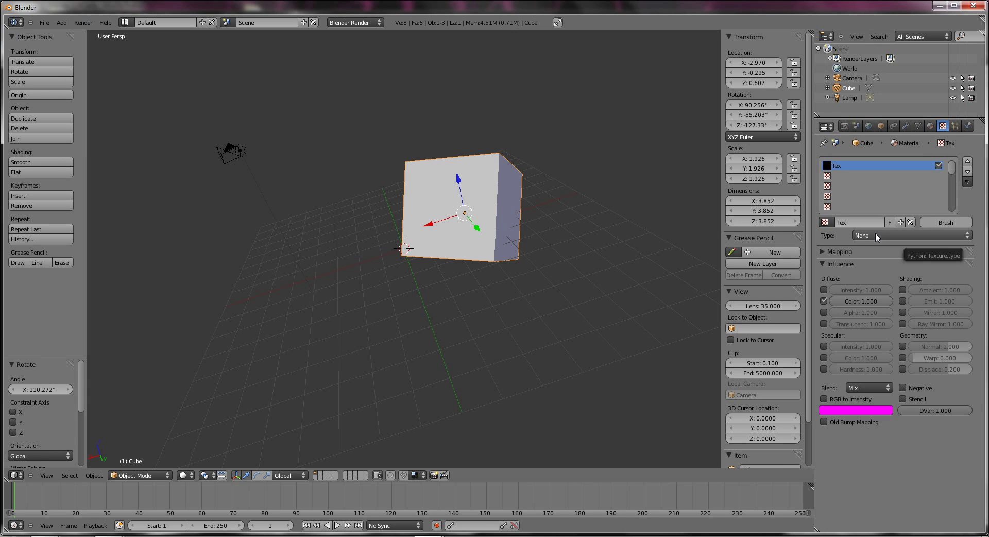
Step: Place the 3D cursor, switch to camera view and shift the cube within the camera frame
click(146, 283)
key(KP_0)
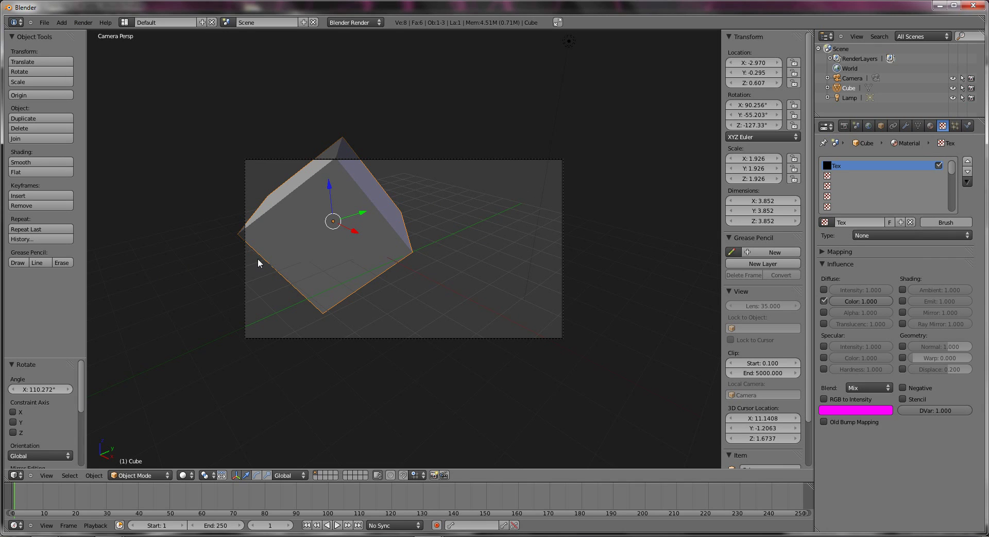
right_drag(323, 242, 412, 275)
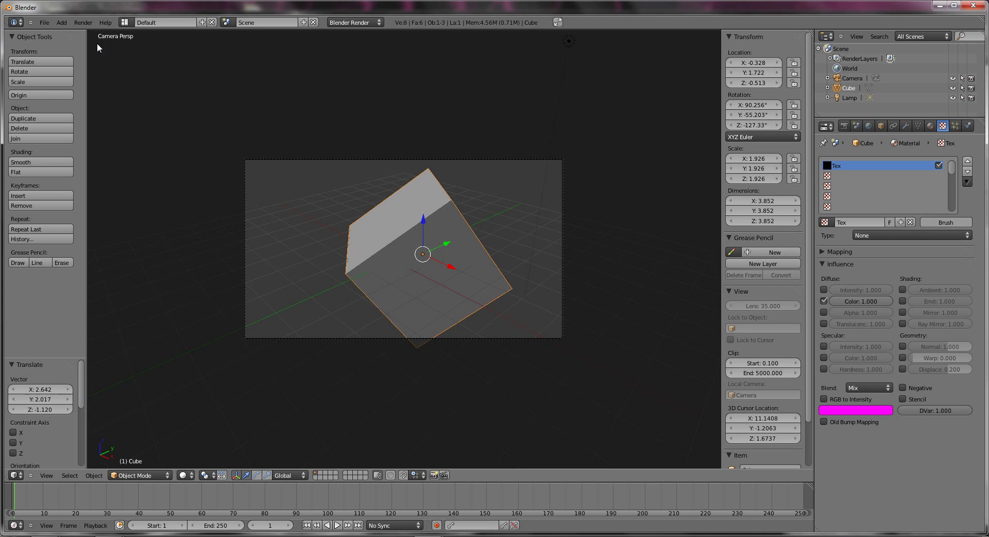
Step: Render a test image of the scene twice, returning to the 3D view each time
click(90, 23)
click(85, 36)
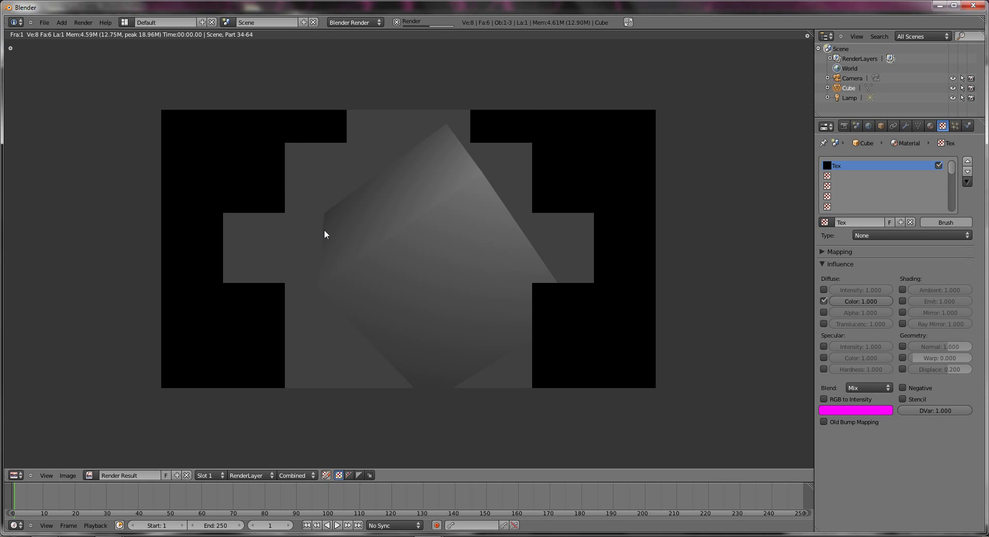
key(Escape)
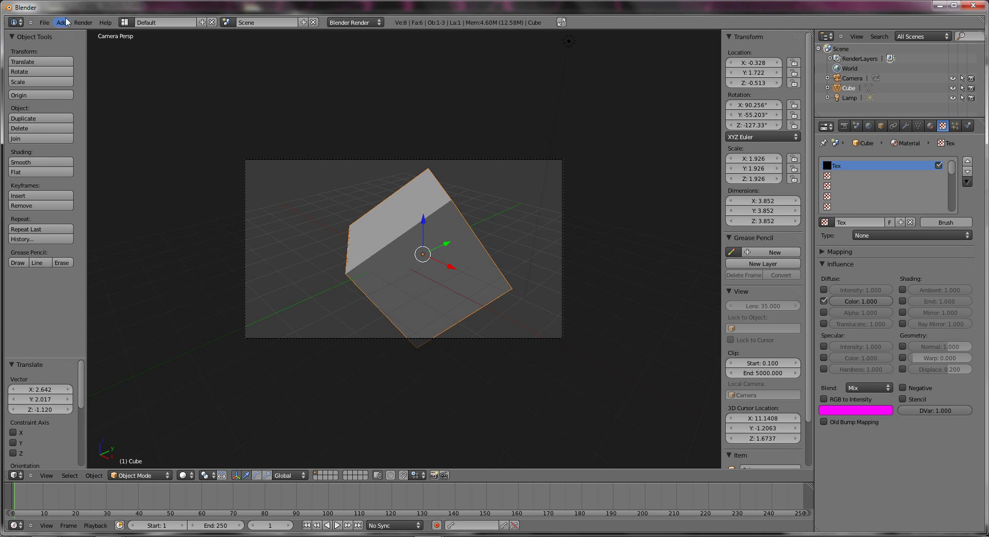
click(84, 22)
click(85, 31)
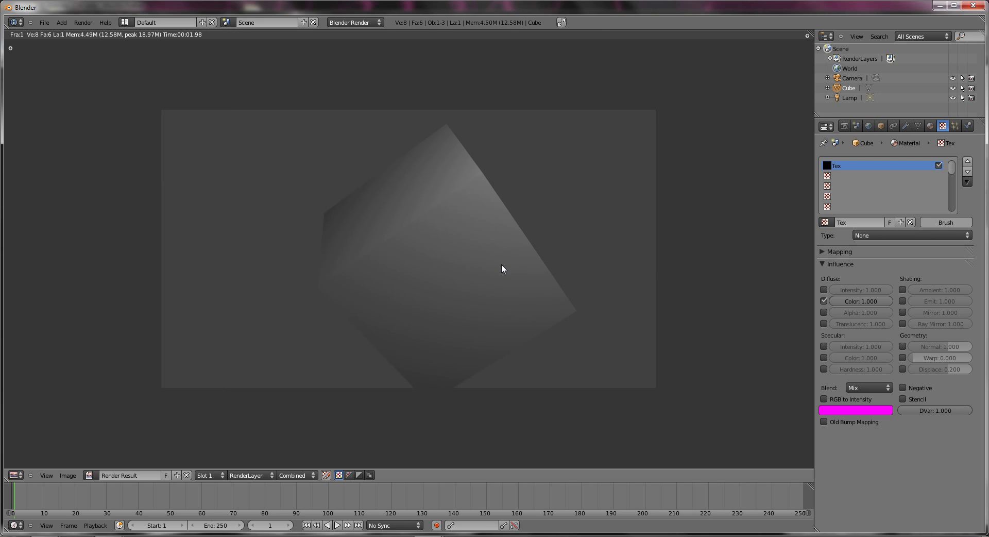
key(Escape)
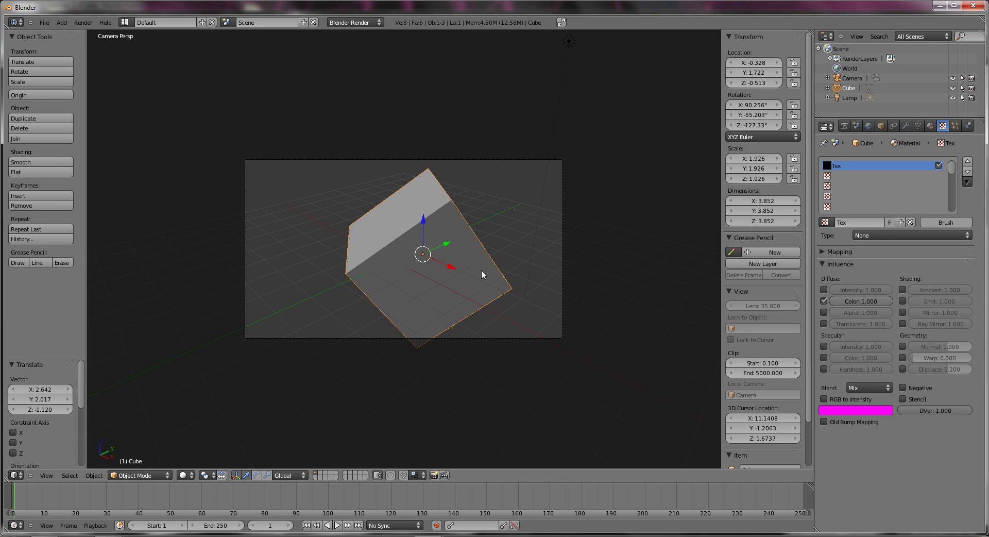
key(shift+a)
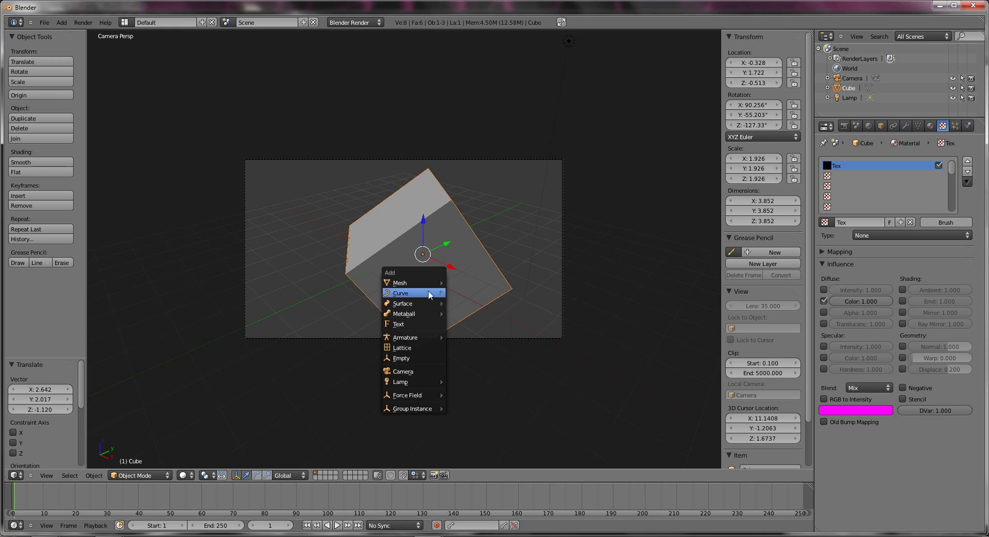
Step: Look through the Mesh, Surface, Metaball, Armature and Lamp categories of the Add menu, adding nothing
mouse_move(432, 282)
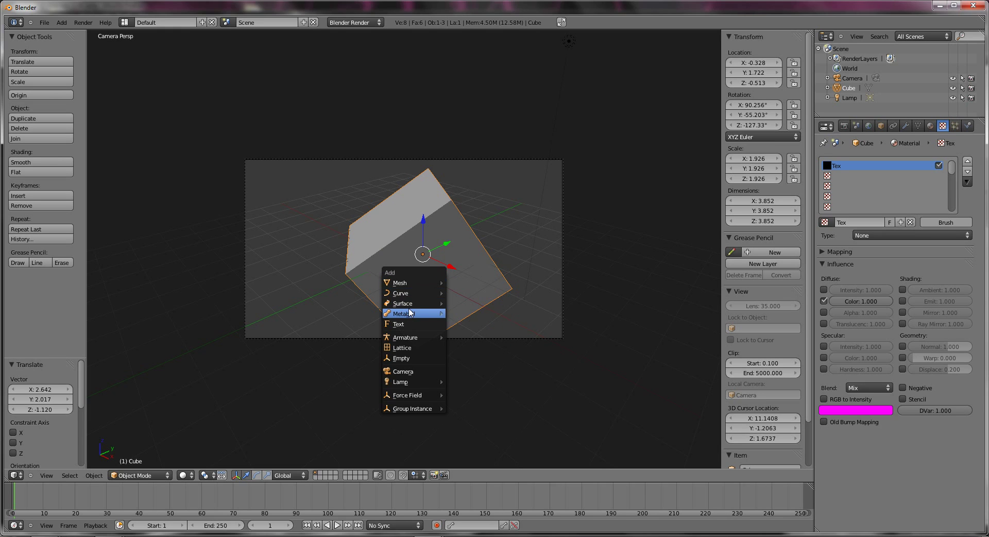
mouse_move(416, 308)
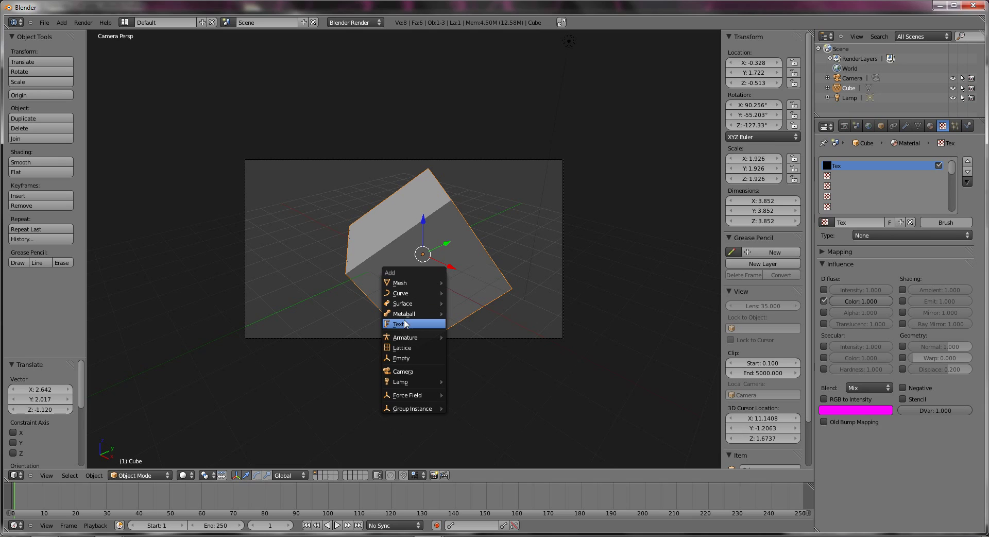
mouse_move(420, 338)
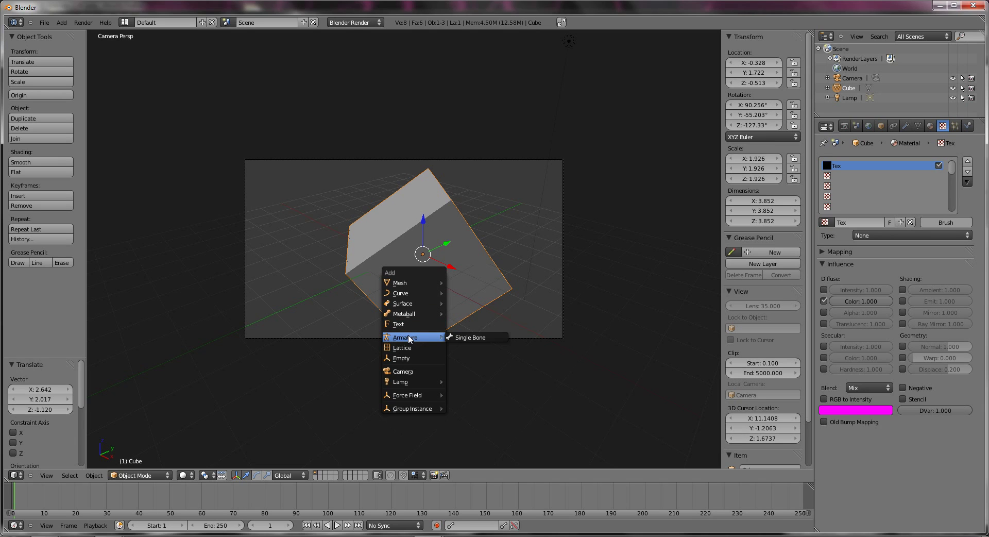
mouse_move(426, 383)
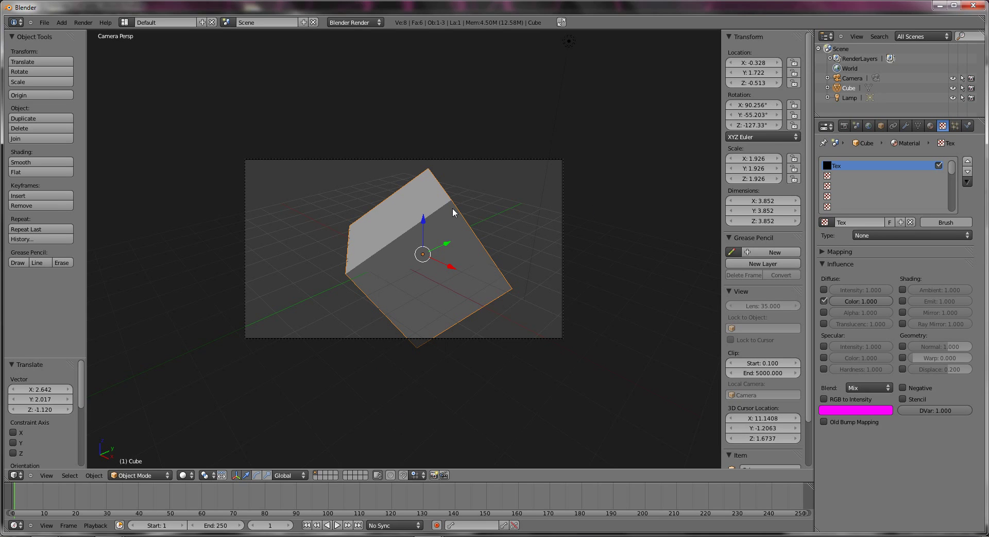
Step: Move the 3D cursor to a new spot and pin Blender to the taskbar
click(517, 206)
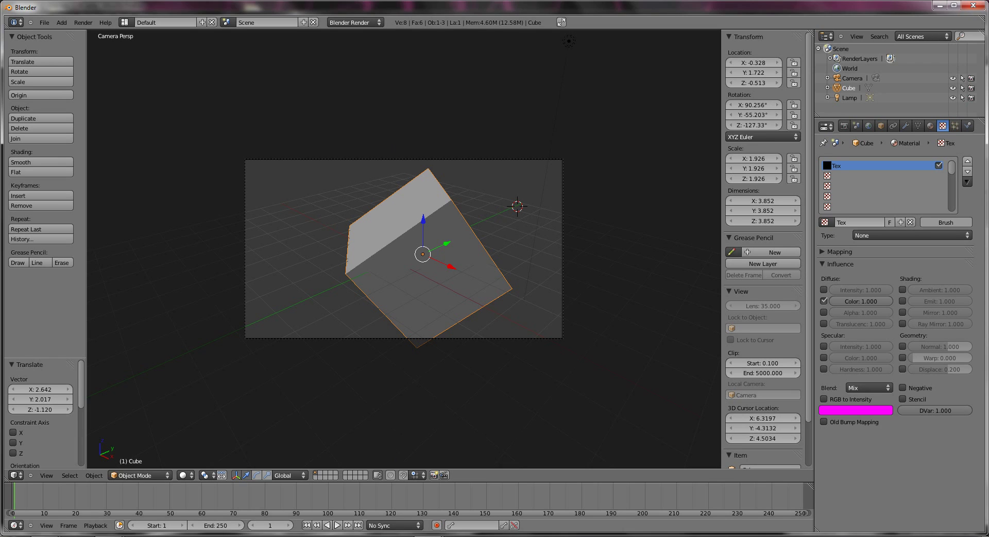
right_click(429, 535)
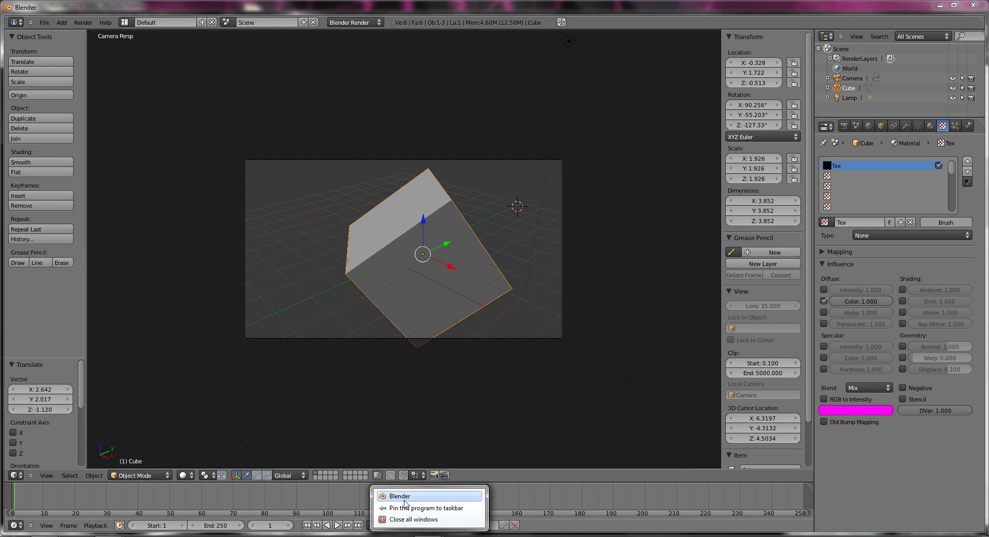
click(426, 507)
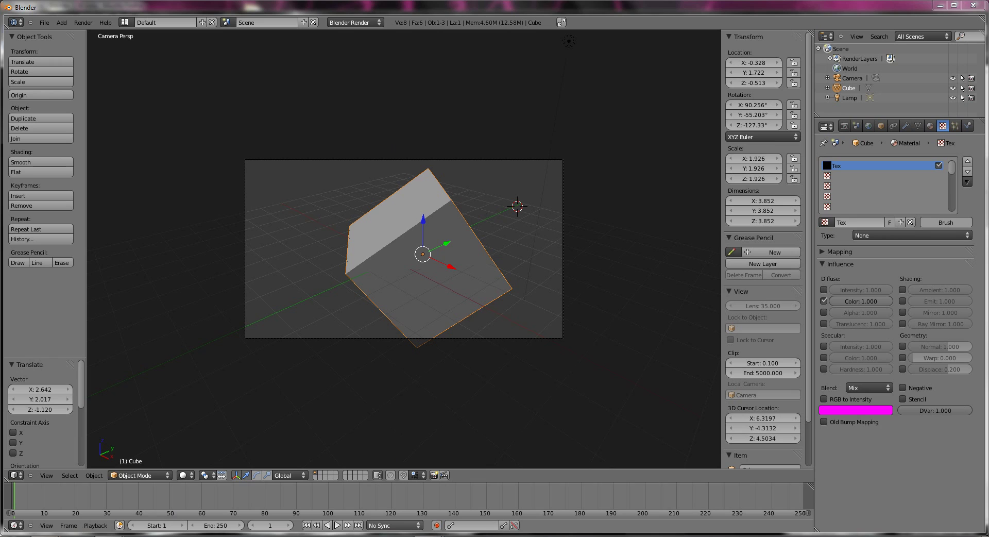
Step: Unpin Blender from the taskbar and close the Blender window
right_click(80, 535)
click(66, 521)
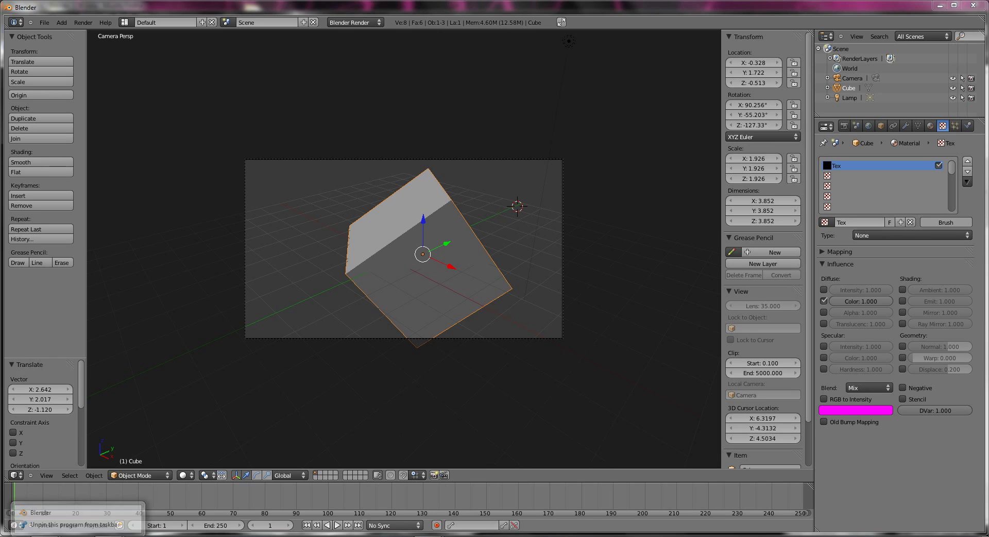
right_click(317, 535)
click(391, 505)
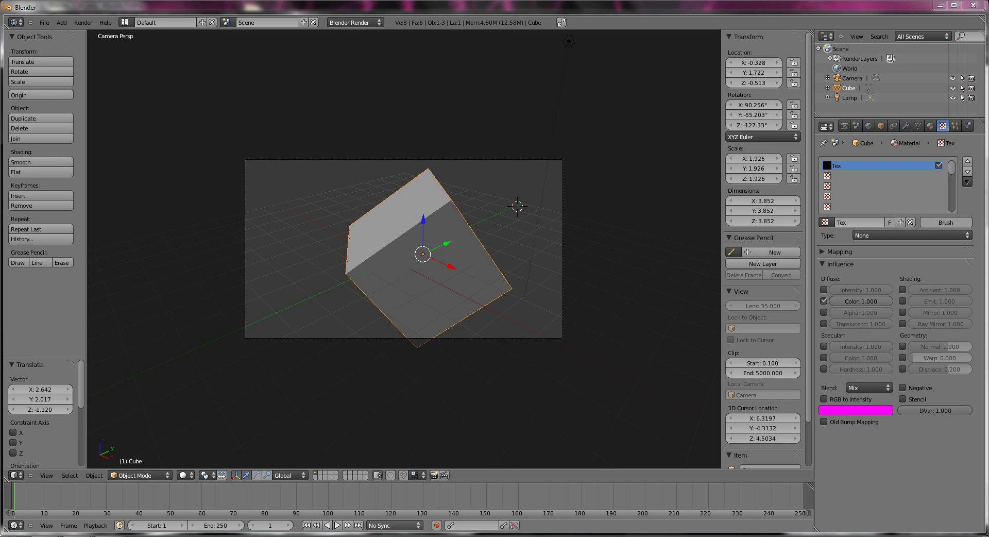
click(971, 6)
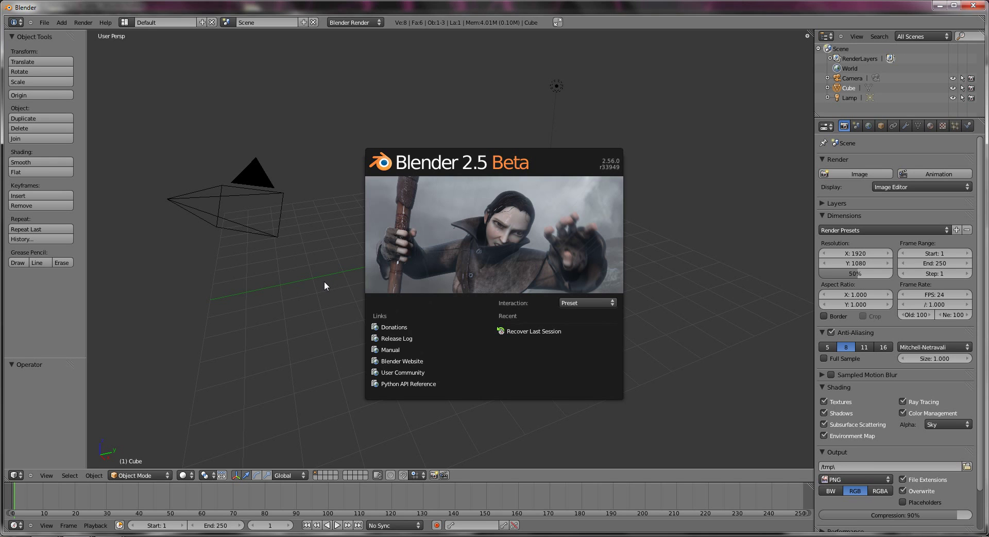
Step: Dismiss the Blender 2.5 Beta splash screen to reveal the default scene
click(323, 280)
key(ctrl+o)
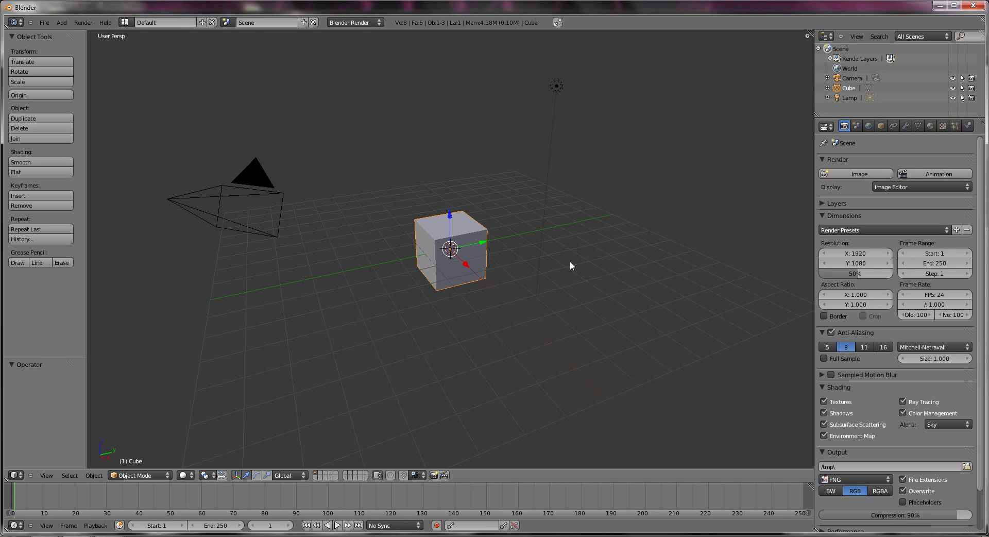
key(ctrl+o)
Step: Start moving the lamp and then the cube, cancelling each so both stay in place
right_click(541, 258)
key(g)
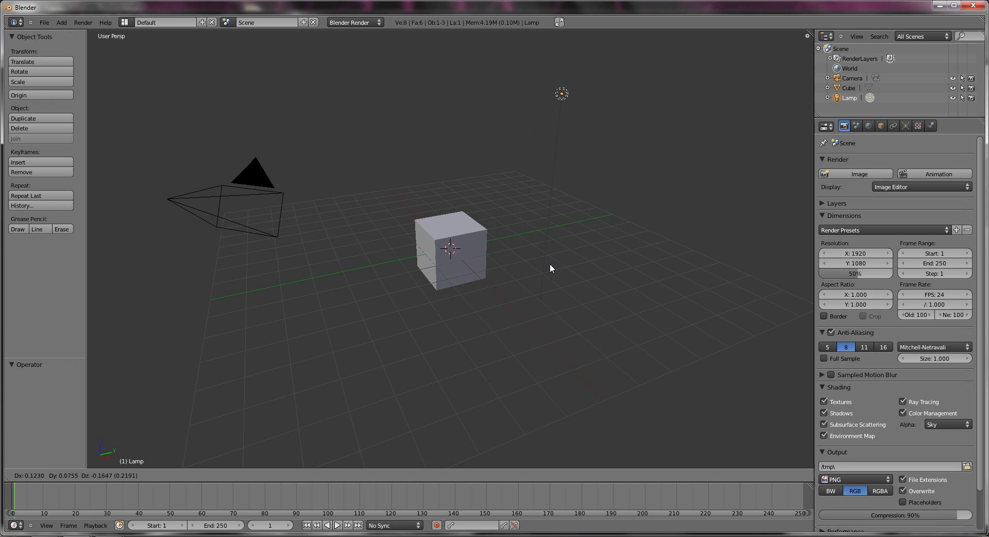
right_click(549, 264)
right_click(448, 254)
key(g)
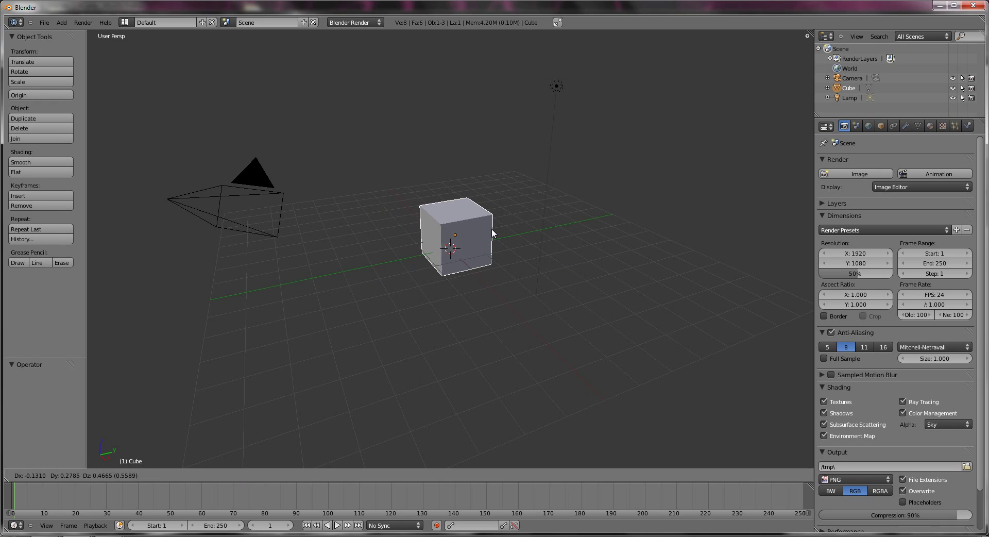
right_click(492, 227)
Step: Bring up the operator search, then bring forward and minimize the Blender console window
key(space)
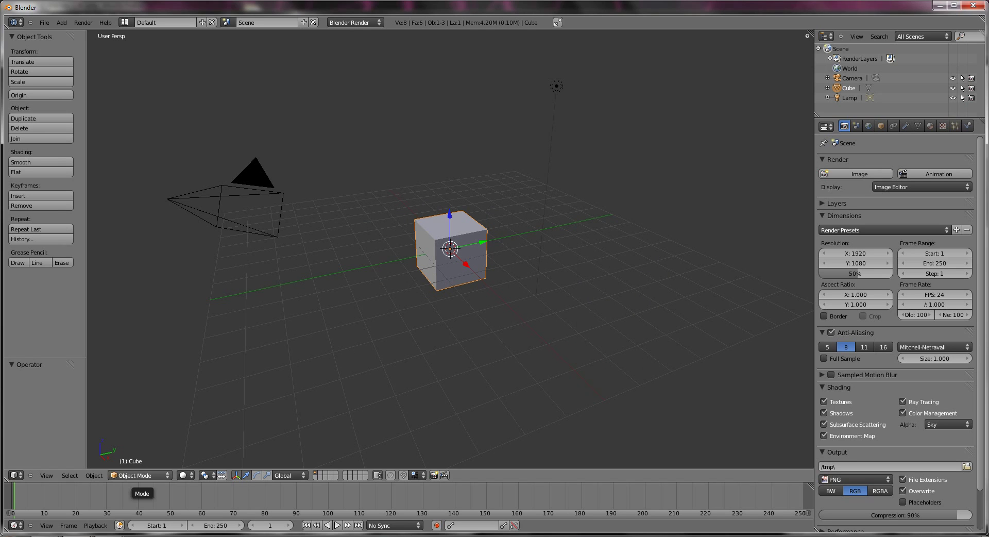
click(57, 517)
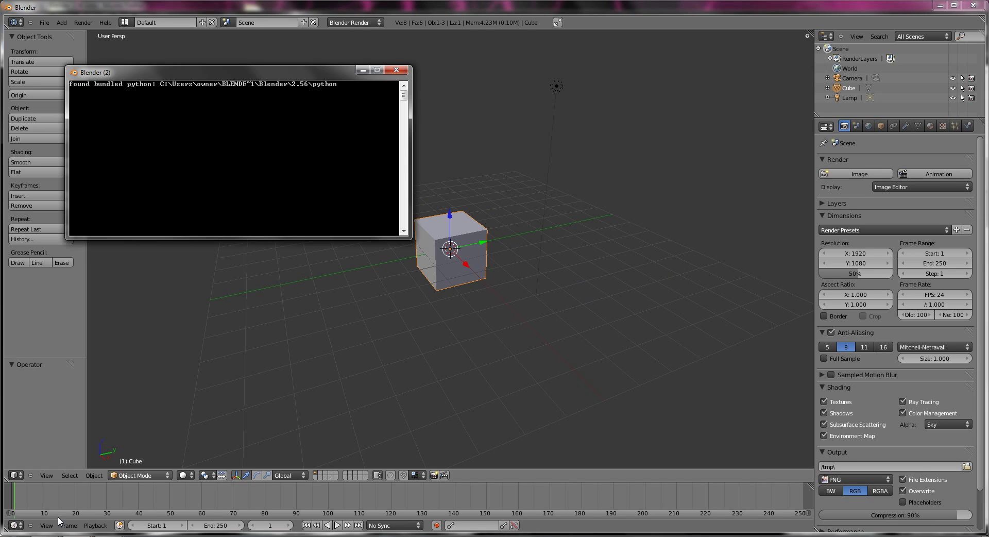
click(363, 70)
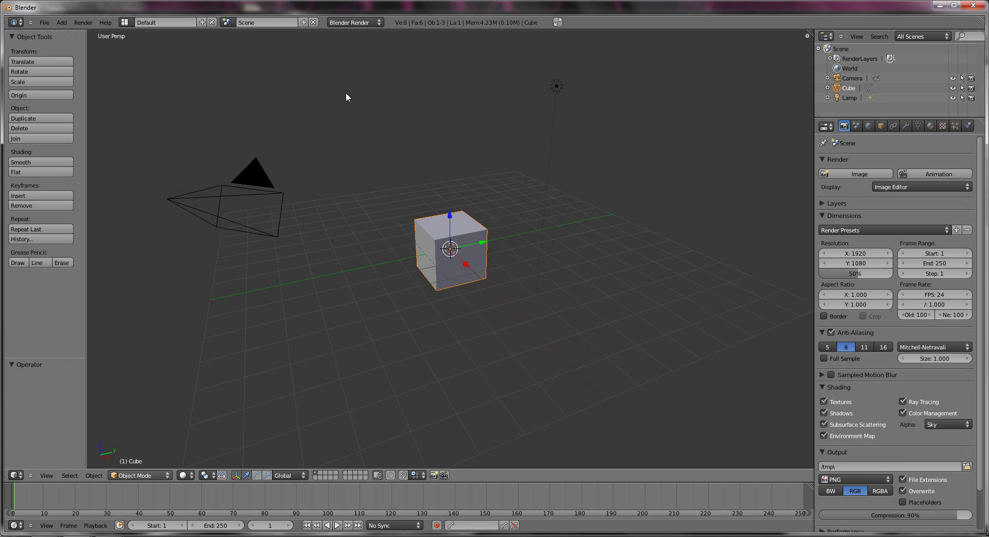
Step: Browse the cube's Modifiers, Physics and Particles tabs, then open the Texture type list, left at None
click(905, 126)
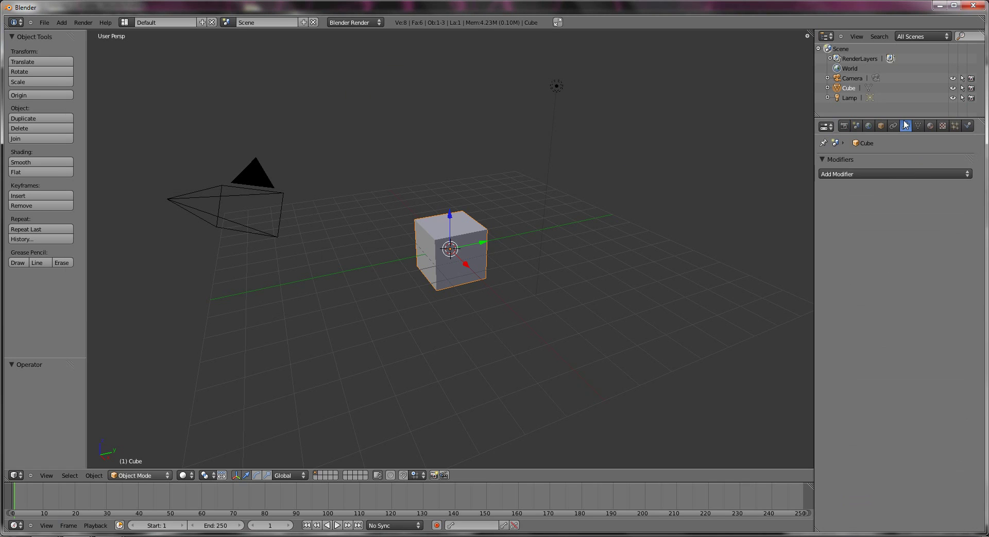
click(898, 175)
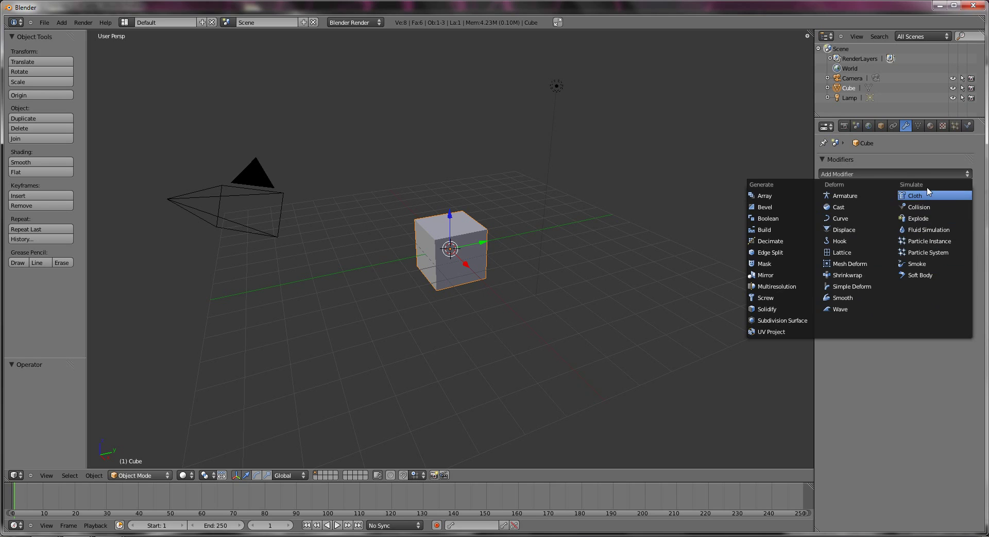
click(967, 125)
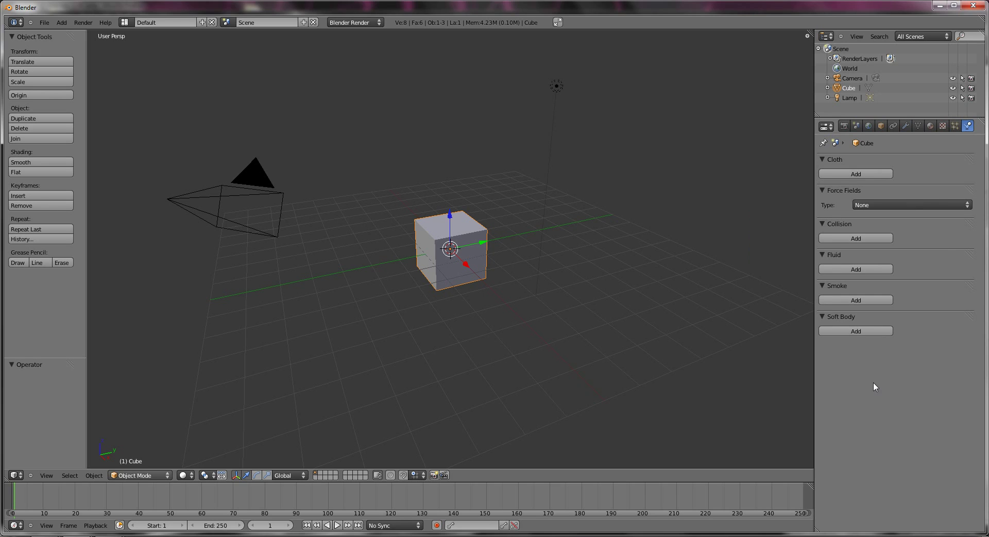
click(954, 125)
click(966, 125)
click(943, 126)
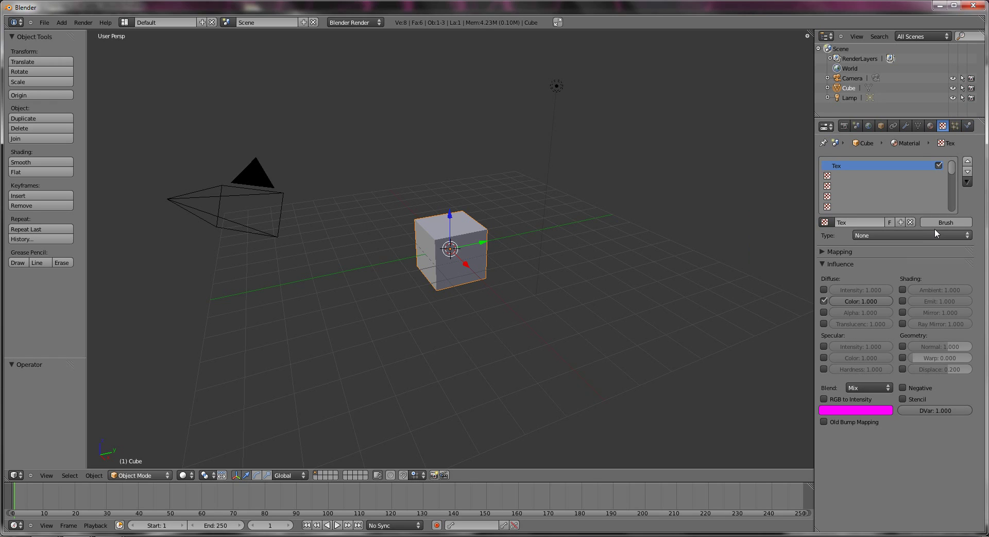
click(927, 235)
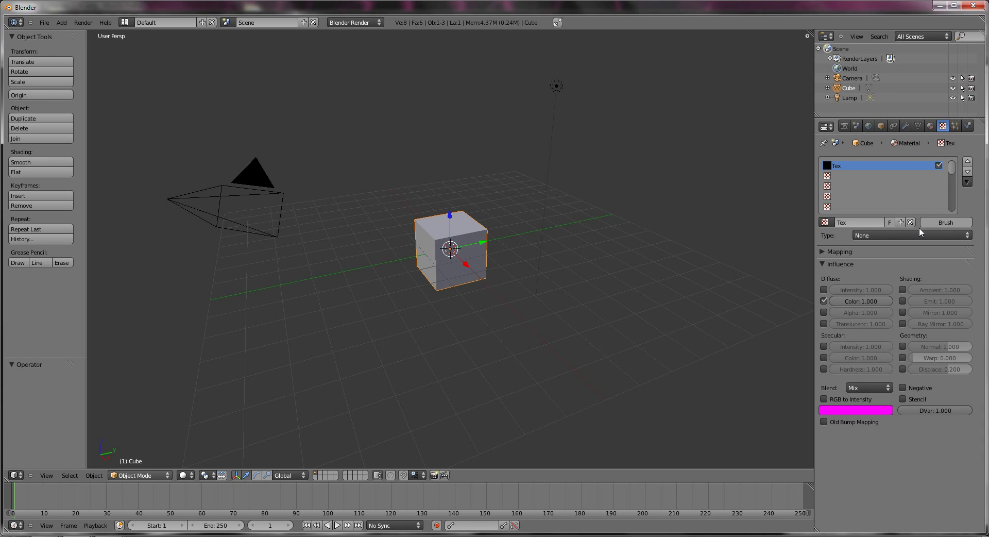
Step: Browse the cube's Material, Mesh, Modifiers, Constraints and Object tabs, peeking at the constraints list
click(930, 125)
click(917, 126)
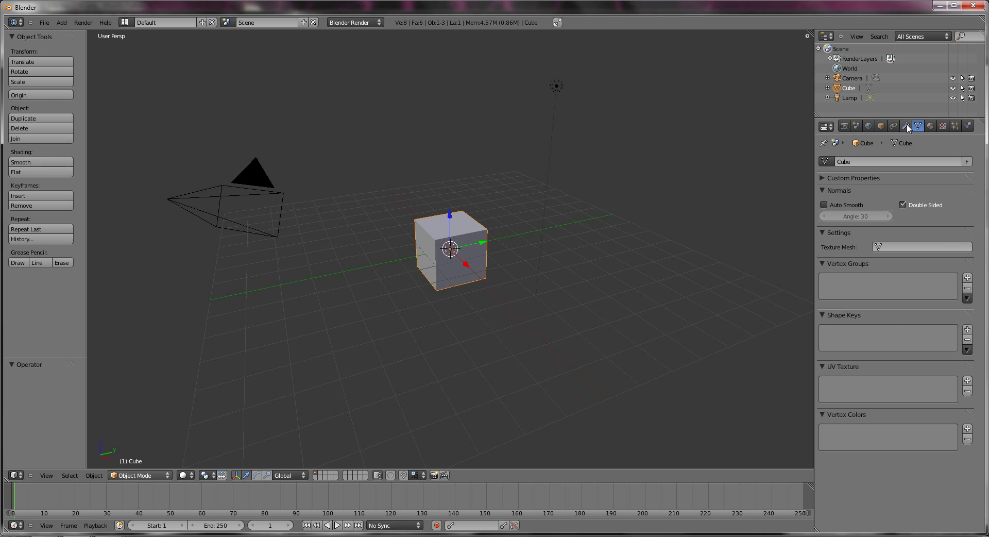
click(905, 126)
click(894, 127)
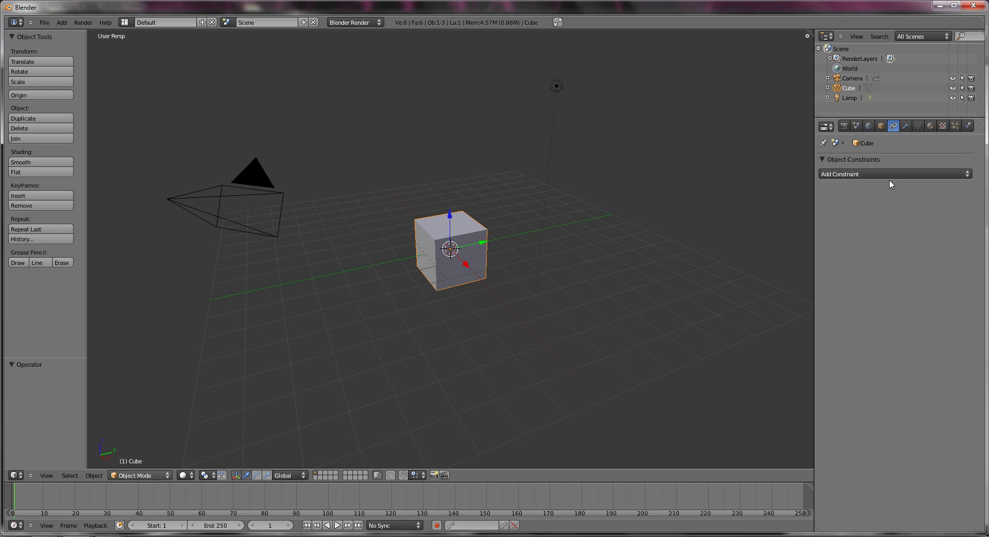
click(889, 176)
click(880, 126)
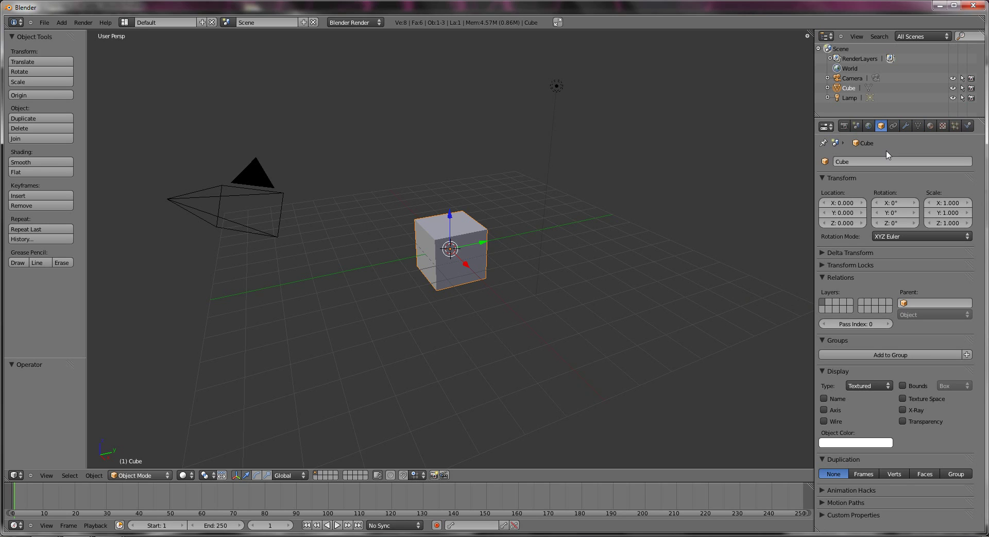
Step: View the World and Scene settings, then the Render settings: 1920×1080 at 50%, 24 FPS, PNG
click(869, 125)
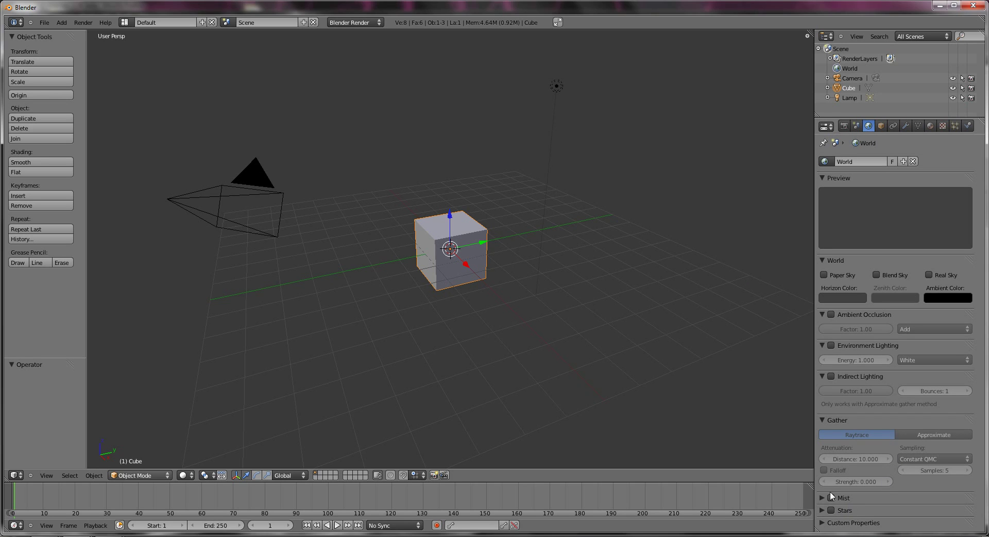
click(857, 126)
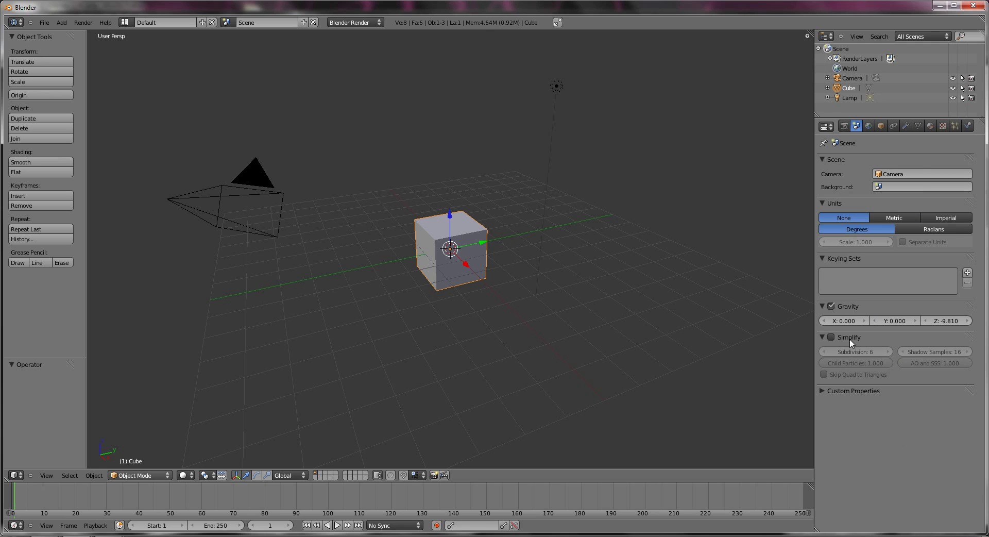
click(844, 126)
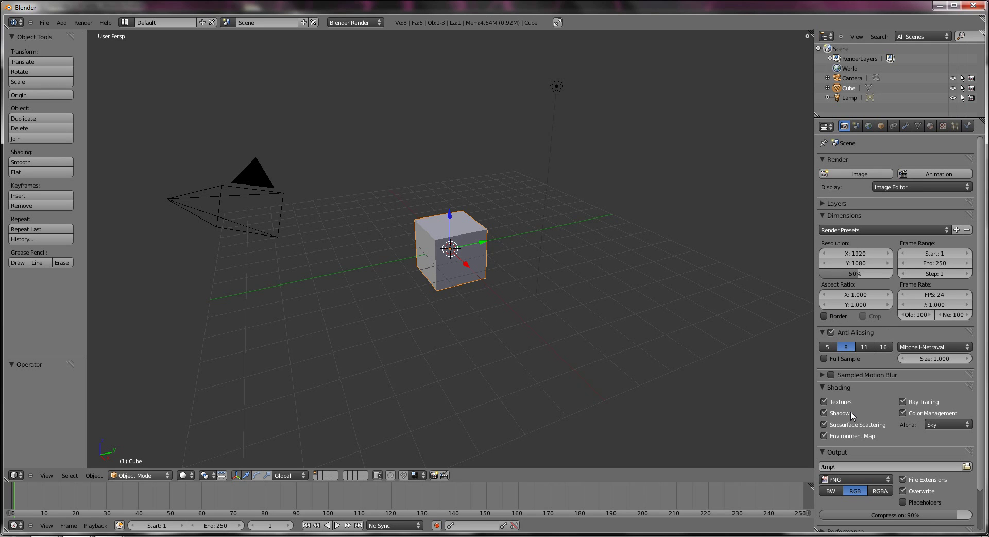
scroll(850, 420, down, 2)
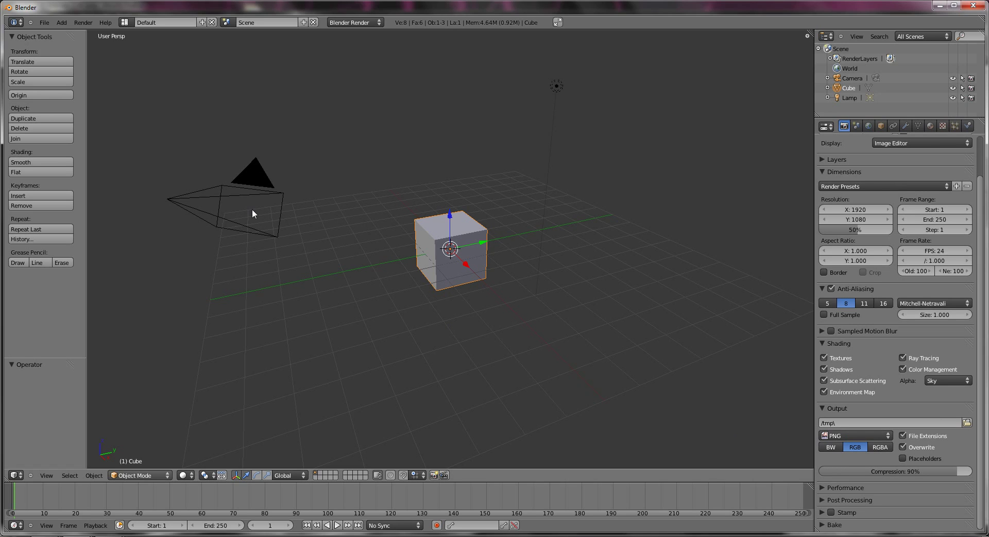
Step: Close Blender and show Firefox's Blender 2.56 Beta release log page from its top
click(973, 5)
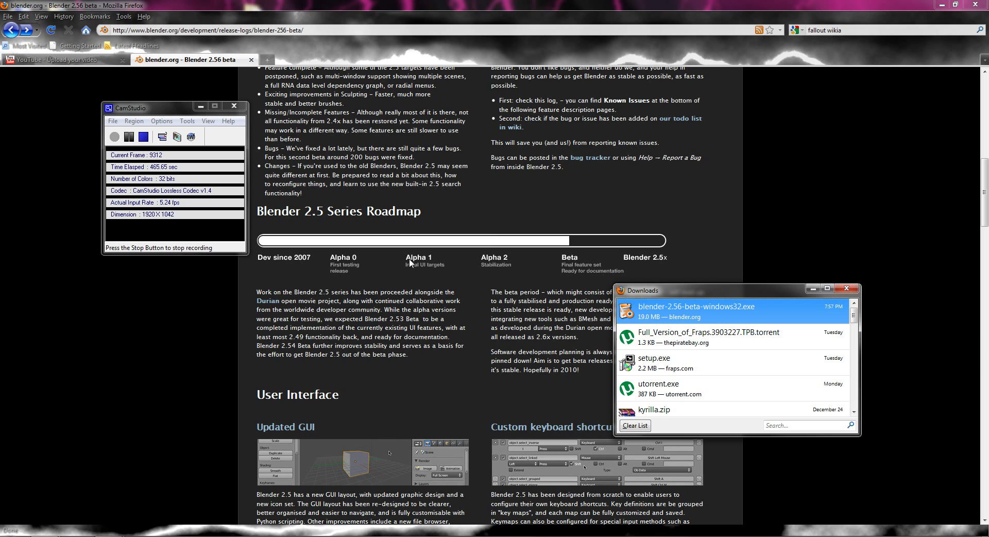
click(399, 187)
scroll(361, 177, up, 15)
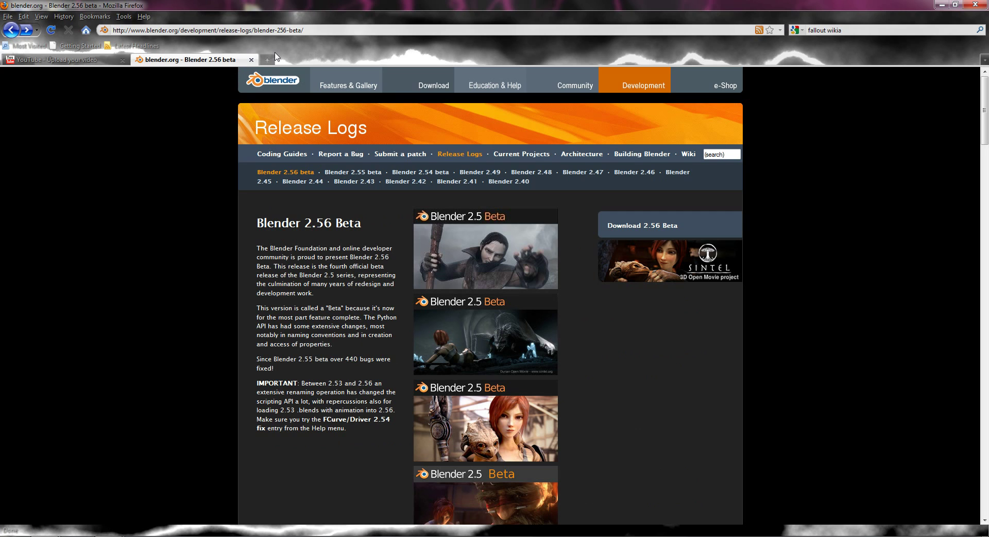
Step: Copy the release log page's address from the Firefox address bar
click(226, 31)
right_click(226, 32)
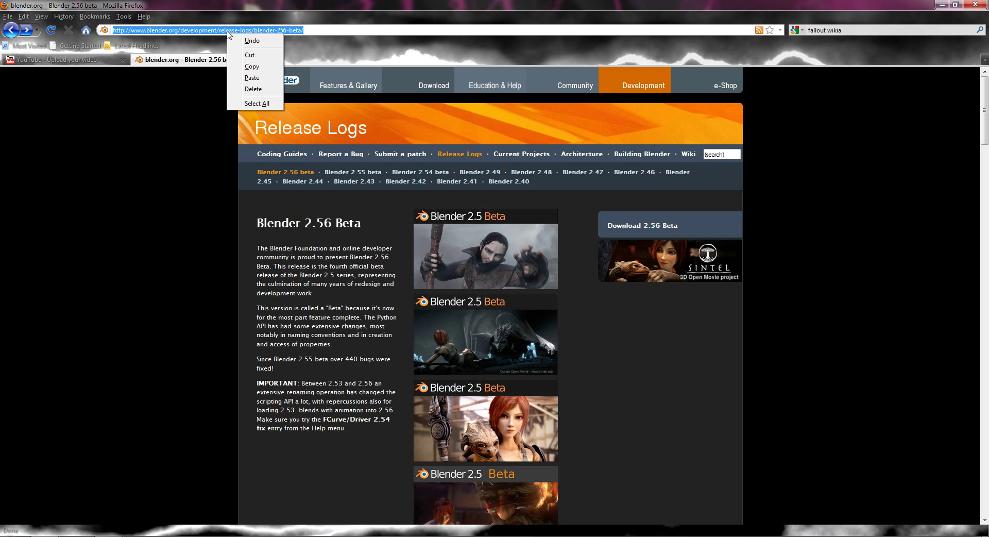
click(246, 72)
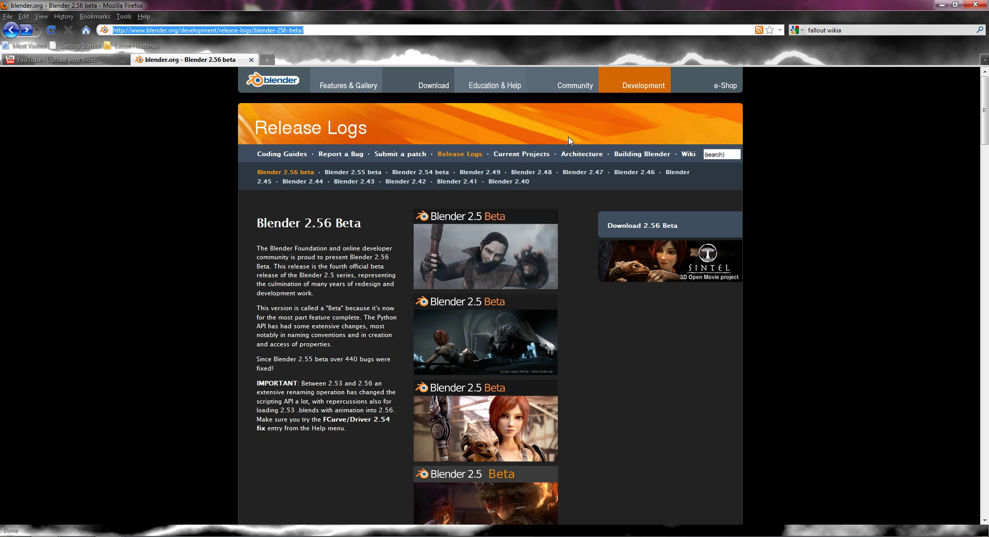
right_click(264, 30)
click(278, 64)
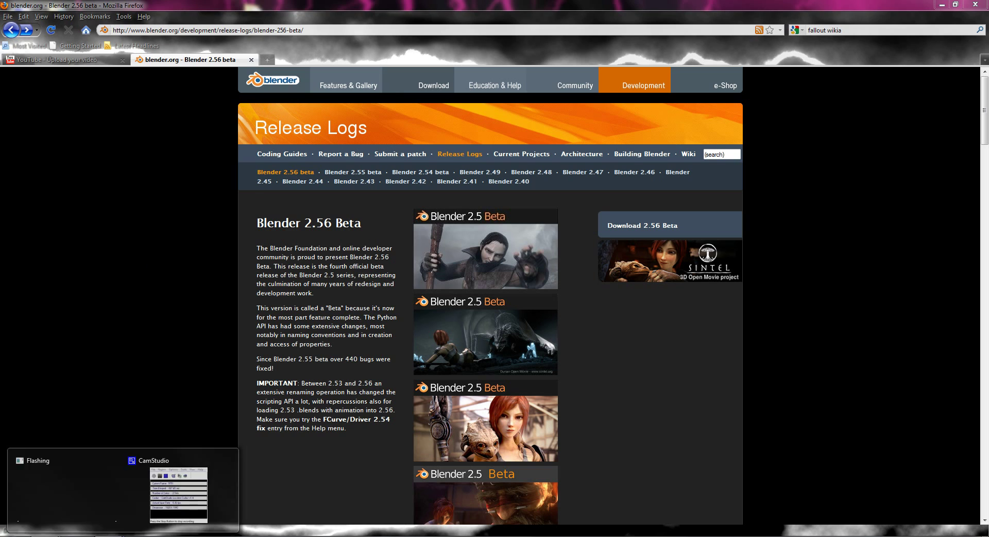
Step: Move the CamStudio screen recorder window to mid-screen and stop the recording
click(196, 495)
drag(154, 109, 510, 151)
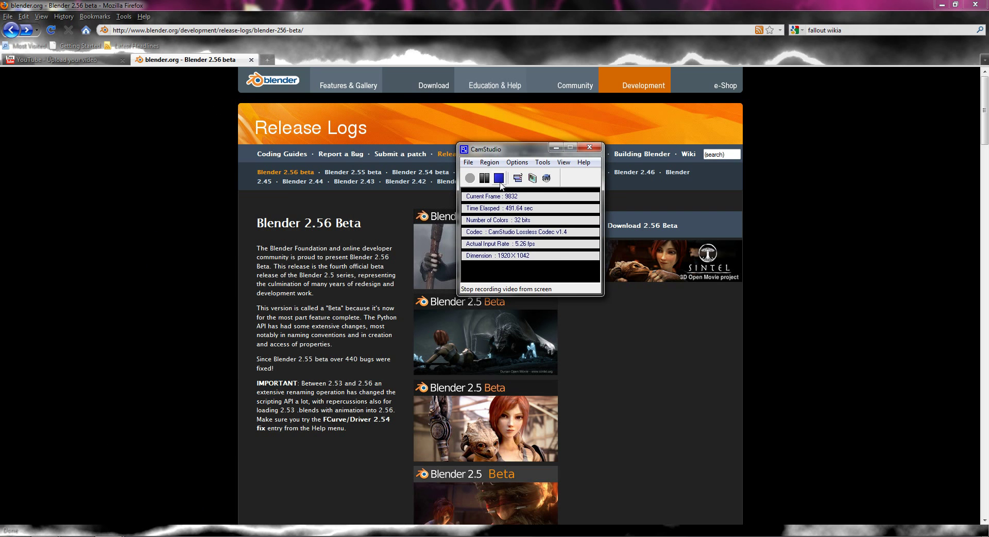
click(499, 180)
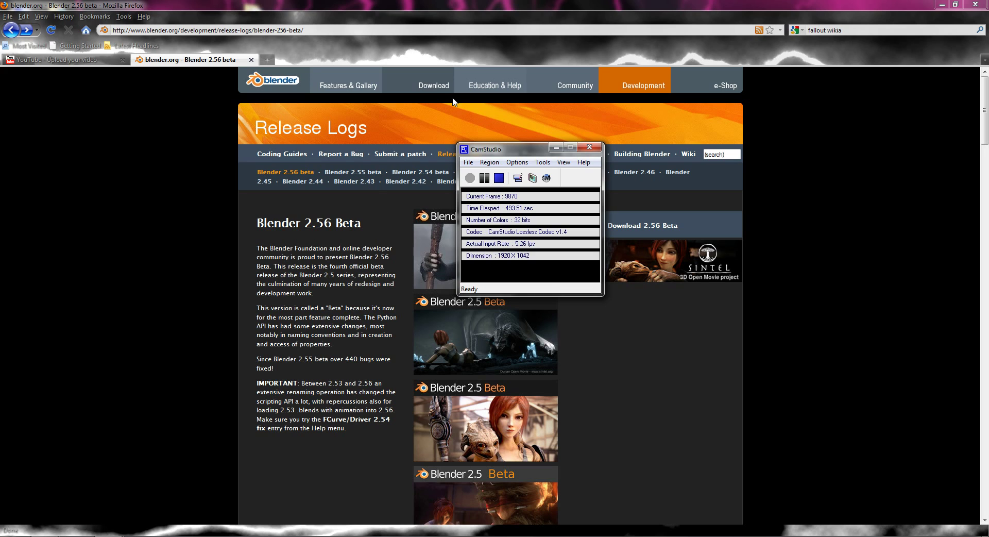